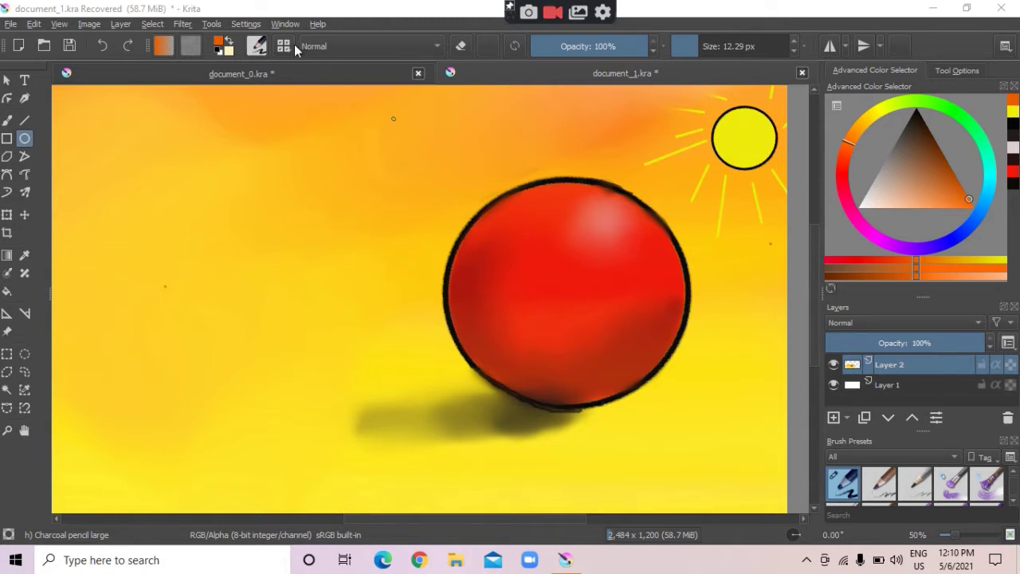
- Open the brush presets popup showing Krita's full preset collection
left_click(286, 46)
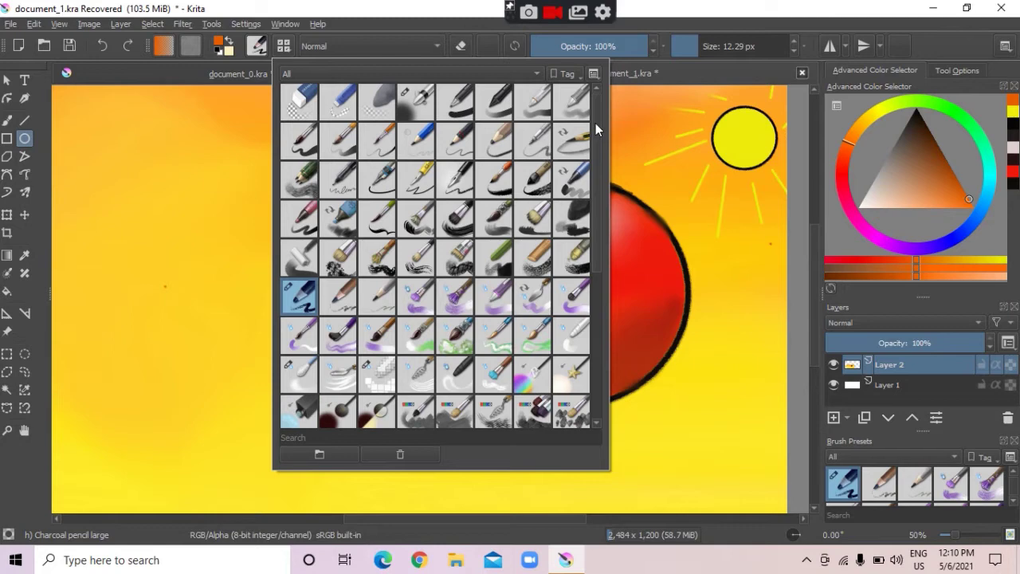
- Pick pure red and load the Airbrush Soft preset (about 120 px, 52% opacity) on the Freehand Brush
left_click(772, 134)
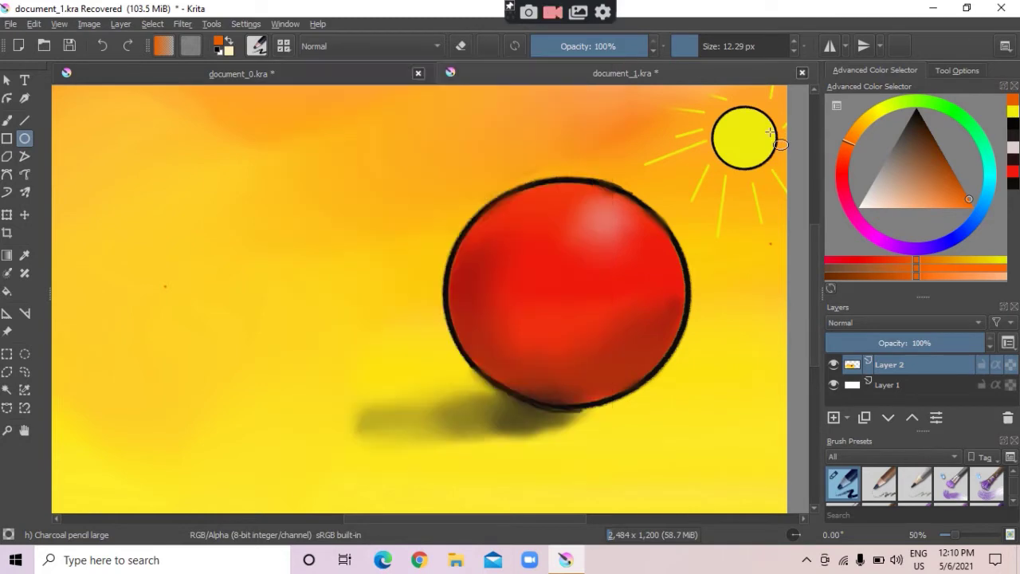
left_click(847, 166)
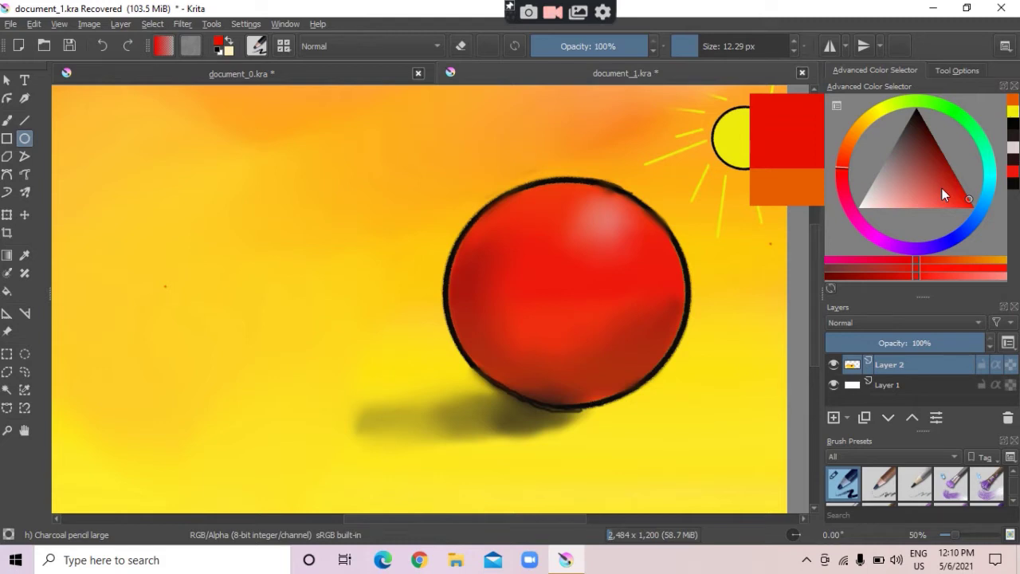
left_click(972, 205)
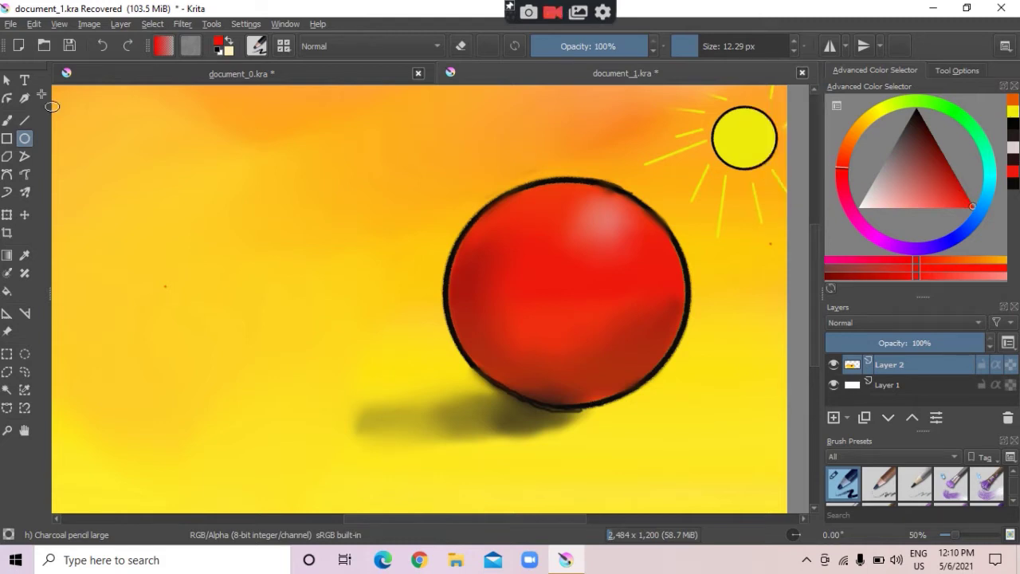
left_click(8, 118)
left_click(288, 47)
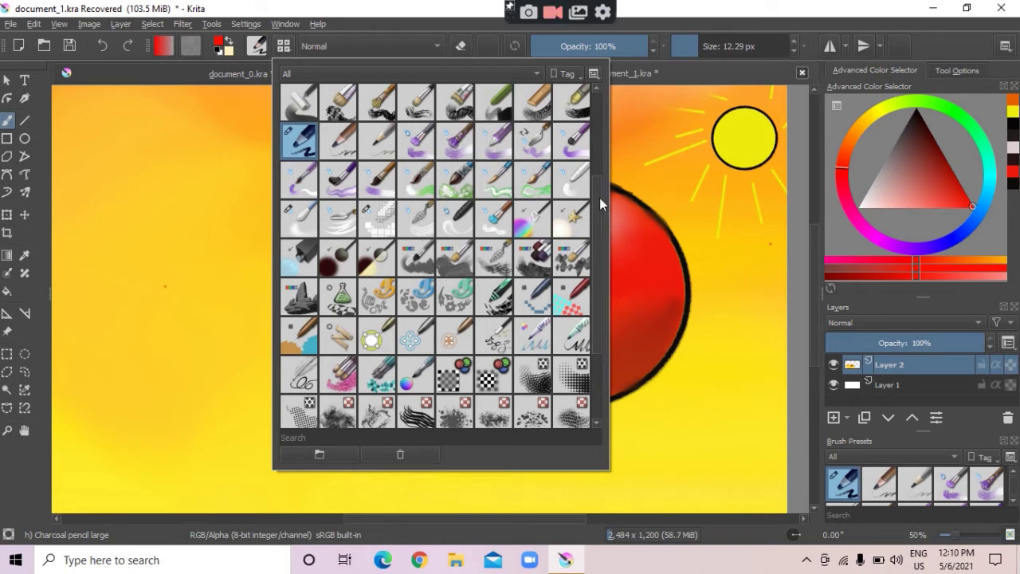
scroll(599, 200, "up", 4)
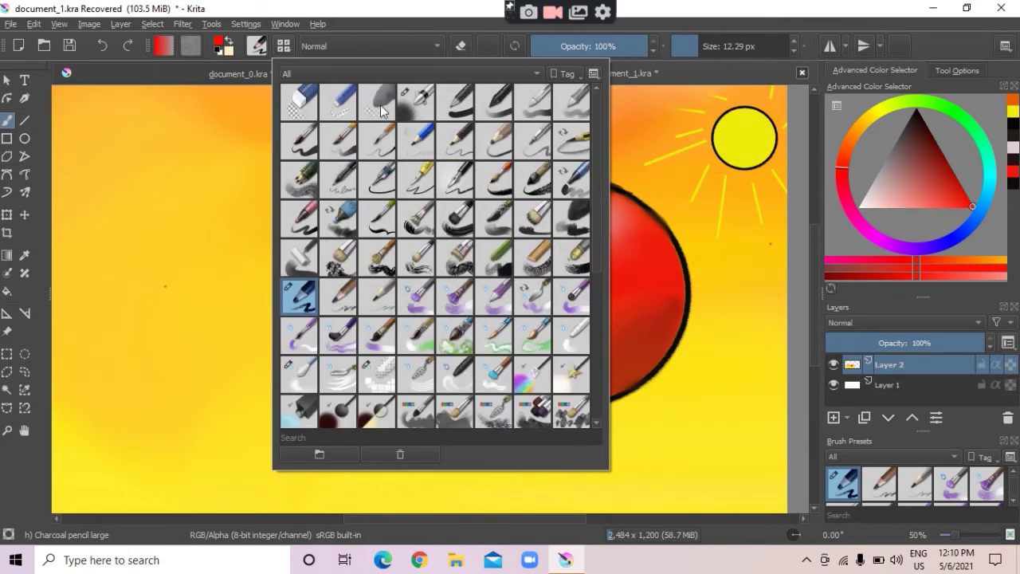
left_click(416, 110)
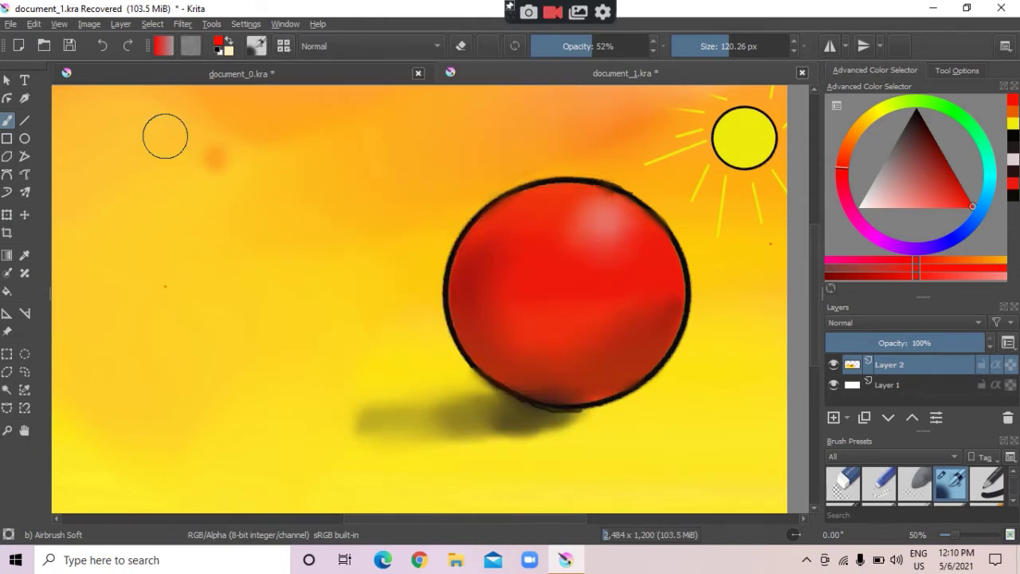
- Airbrush an orange patch in the upper-left sky, with streaks extending right
mouse_move(165, 136)
left_mouse_down()
mouse_move(271, 151)
mouse_move(122, 155)
mouse_move(171, 163)
left_mouse_up()
mouse_move(235, 164)
left_mouse_down()
mouse_move(109, 170)
mouse_move(111, 190)
mouse_move(285, 213)
mouse_move(92, 201)
left_mouse_up()
left_click(849, 152)
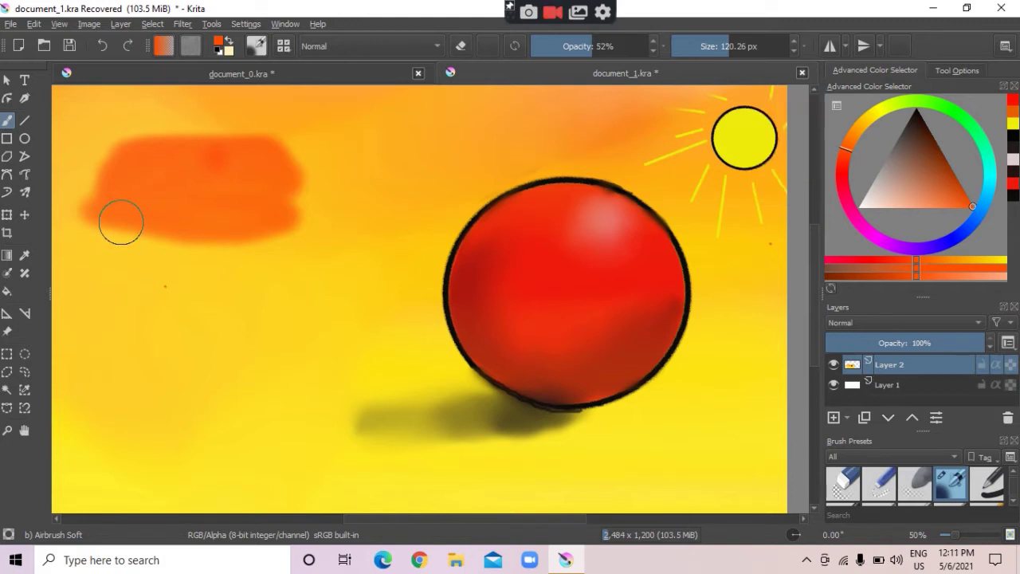
mouse_move(121, 222)
left_mouse_down()
mouse_move(300, 233)
mouse_move(239, 234)
mouse_move(303, 245)
left_mouse_up()
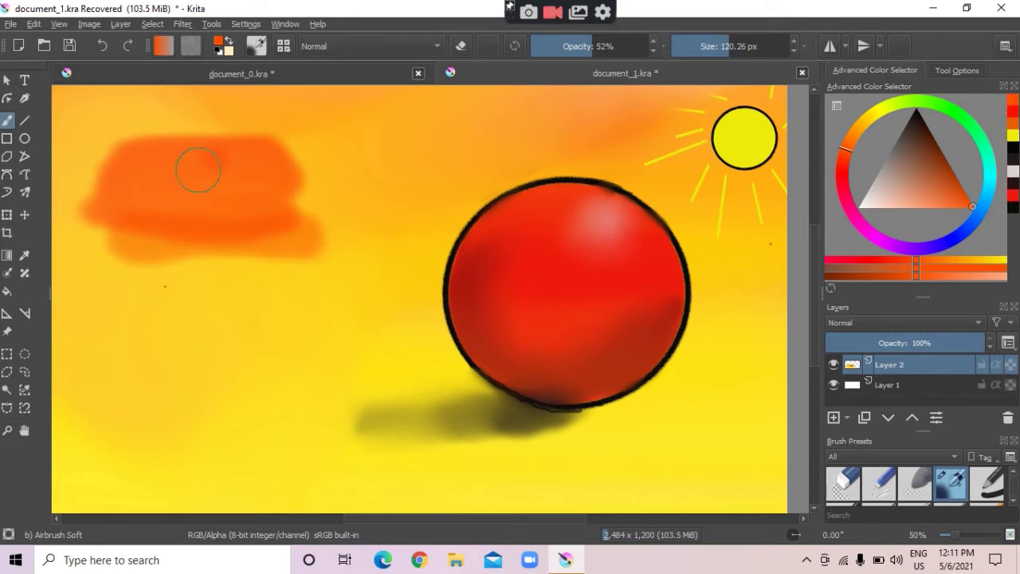
left_click_drag(76, 251, 380, 165)
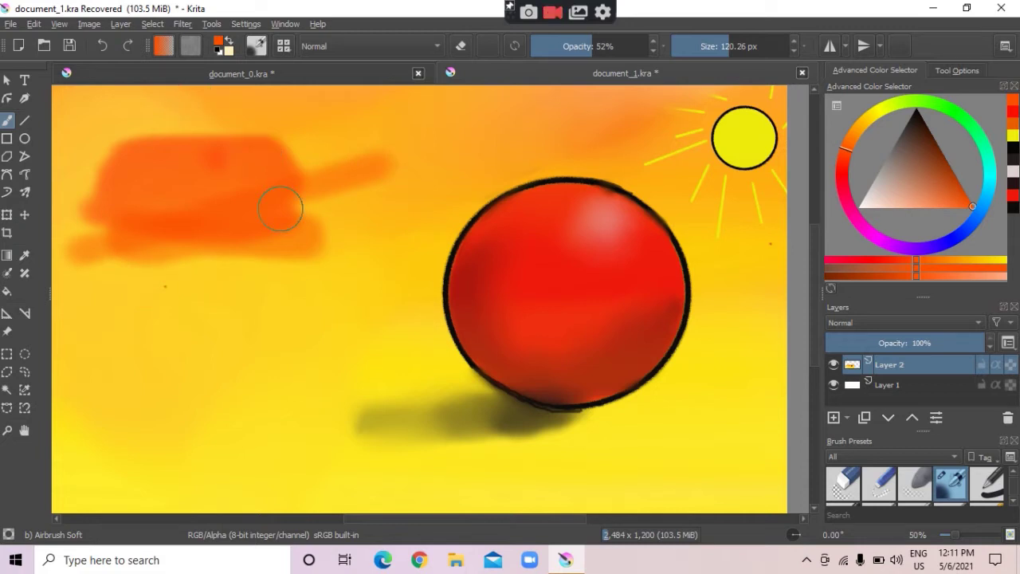
left_click_drag(110, 257, 411, 196)
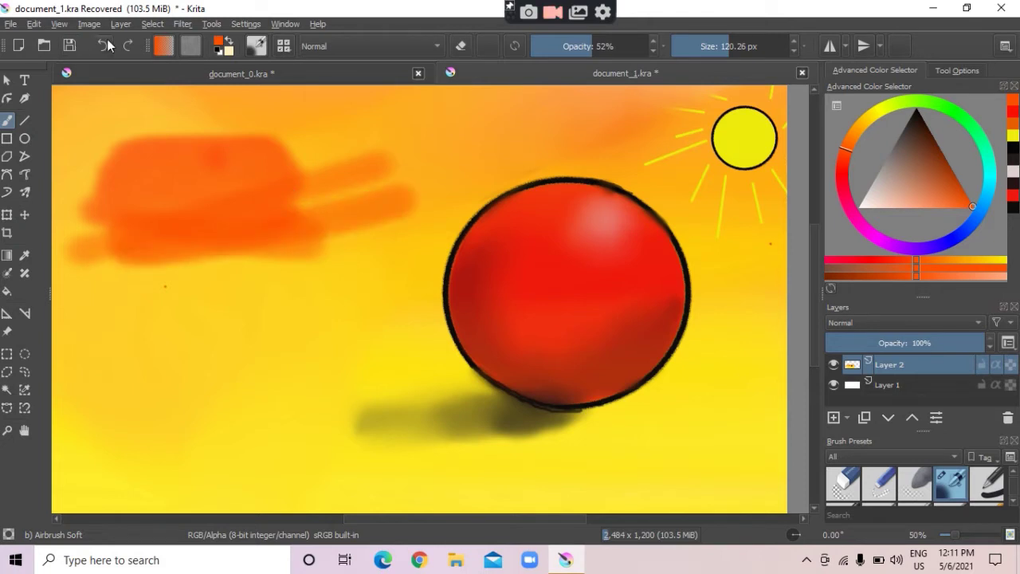
- Undo the three stray orange streaks and blend a yellow-orange band along the patch's lower edge
left_click(107, 45)
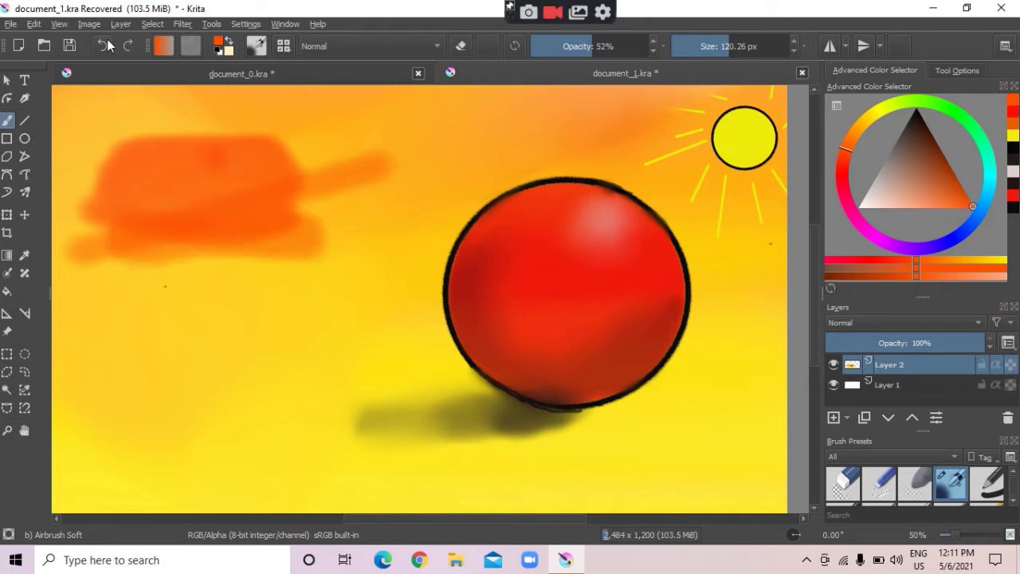
left_click(107, 46)
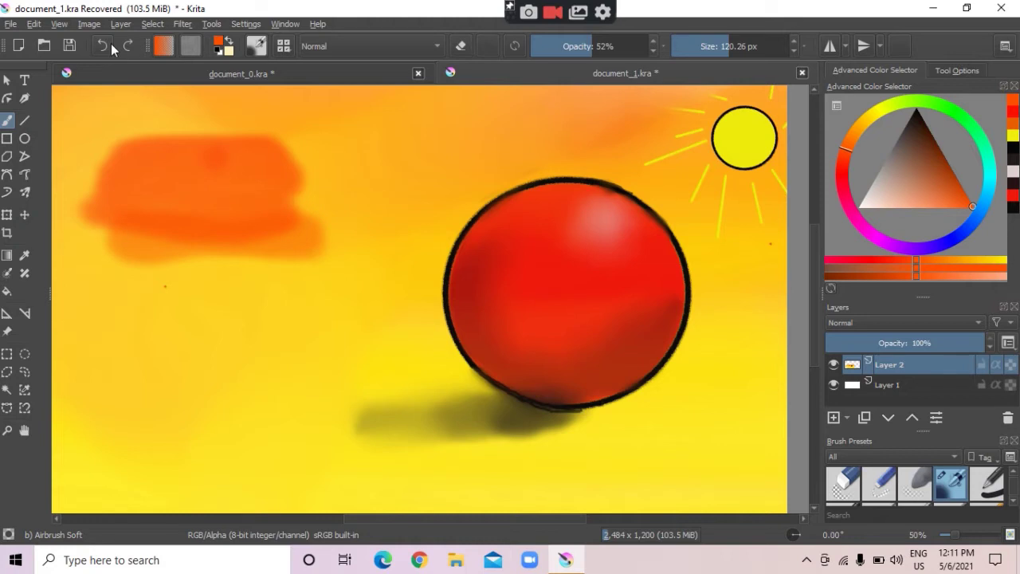
left_click(111, 44)
left_click(862, 120)
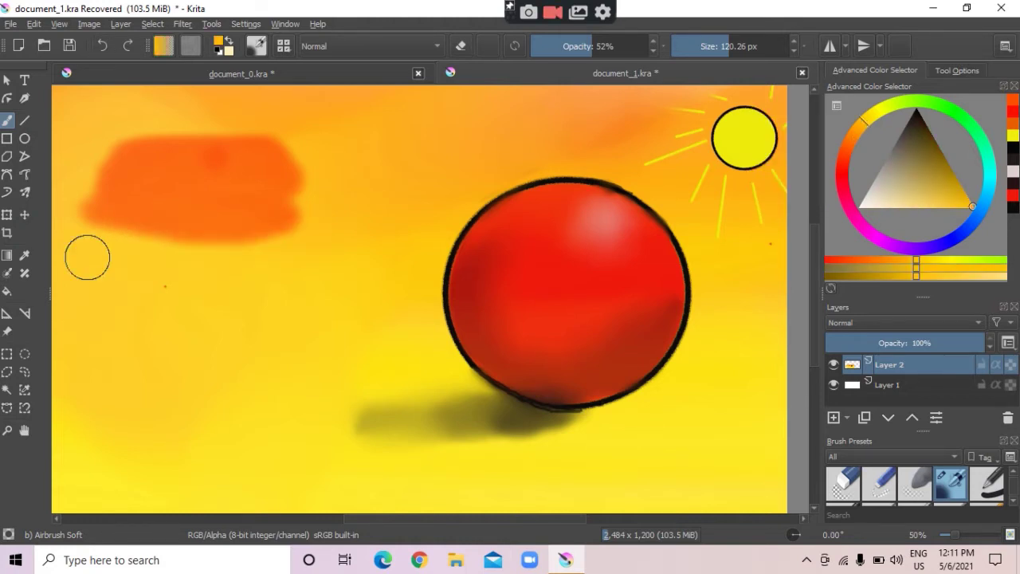
left_click_drag(115, 220, 277, 241)
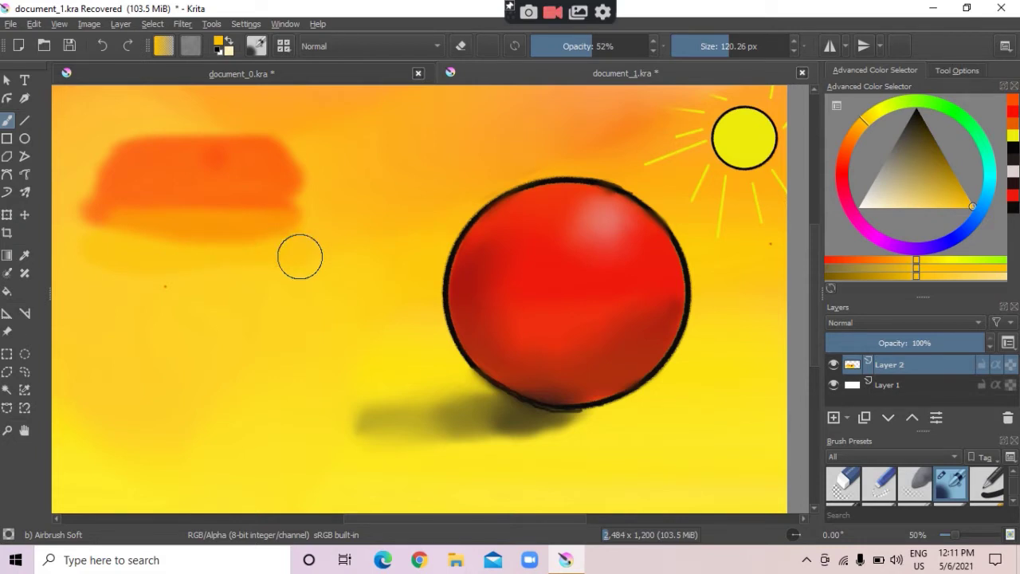
left_click_drag(299, 256, 284, 277)
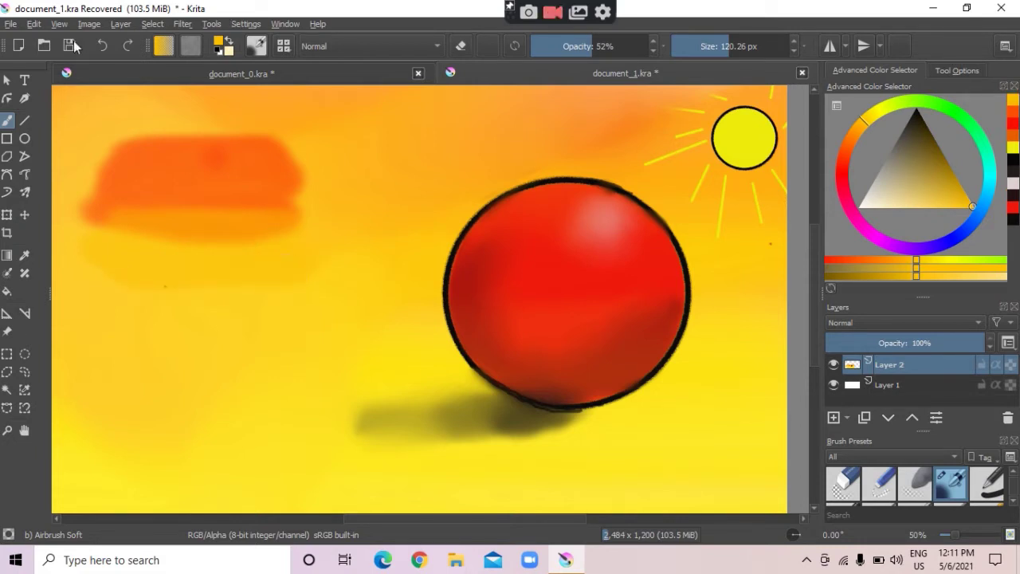
left_click(284, 48)
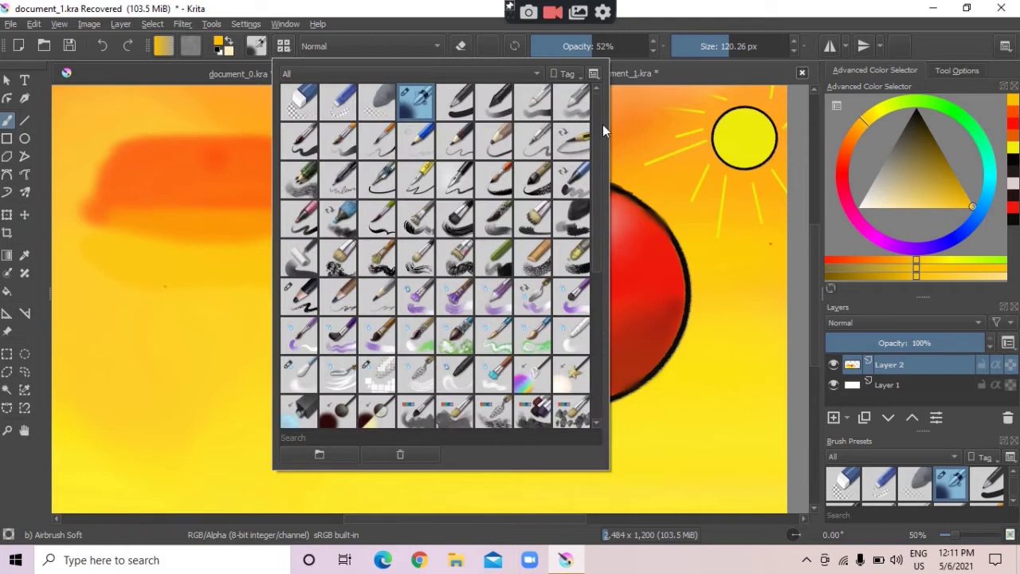
- Choose the Blender Blur preset at 23% opacity and about 140 px size
left_click_drag(599, 198, 602, 349)
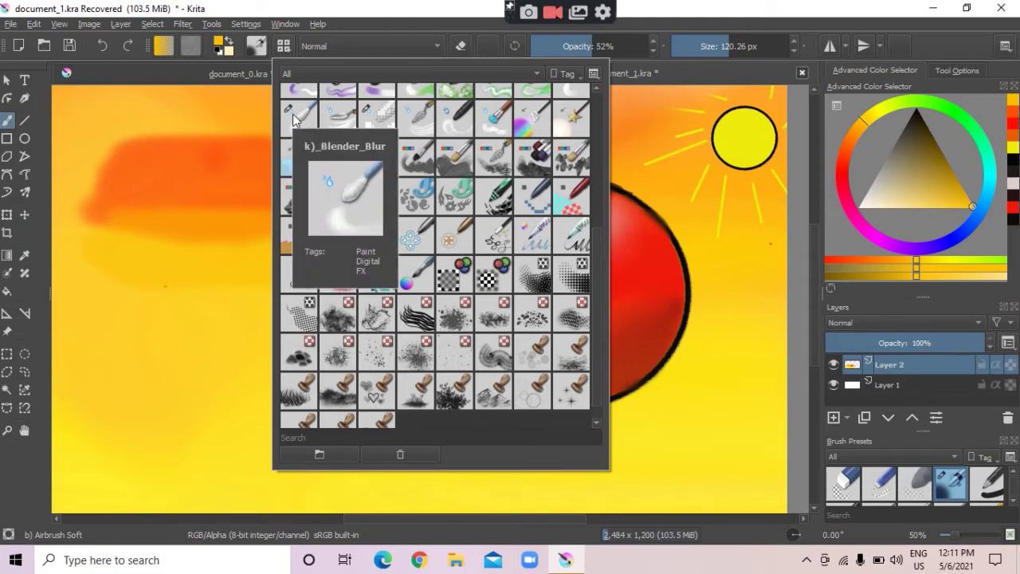
left_click(294, 120)
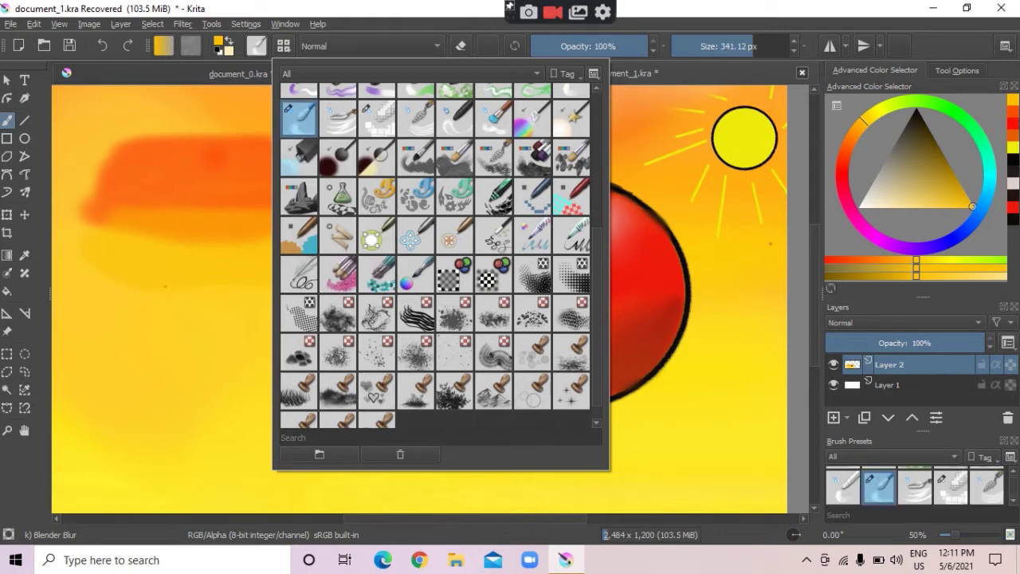
left_click(630, 42)
left_click_drag(629, 42, 558, 45)
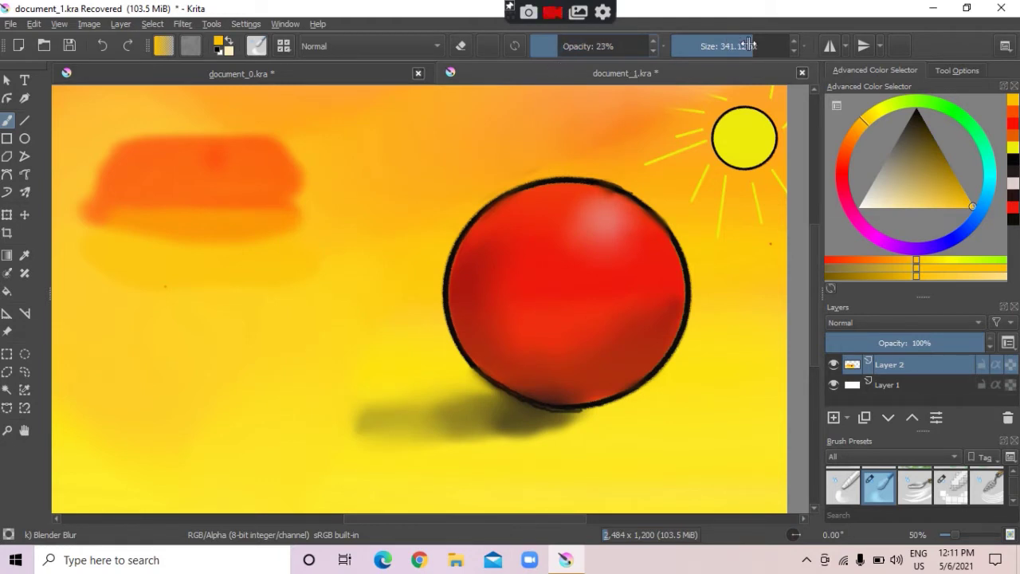
left_click_drag(750, 45, 732, 48)
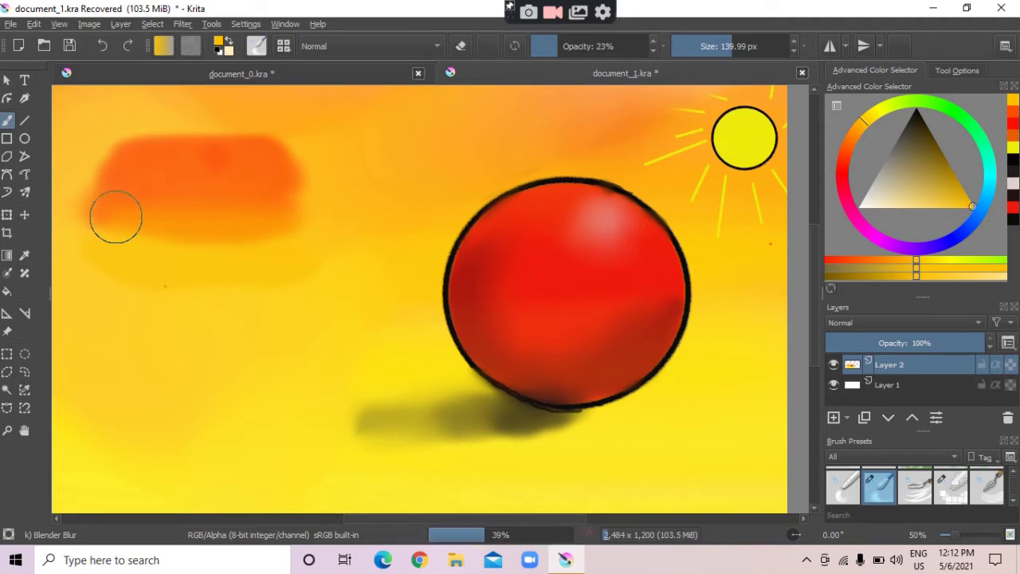
- Blur the orange patch's left edge into the surrounding sky
left_click_drag(114, 216, 91, 295)
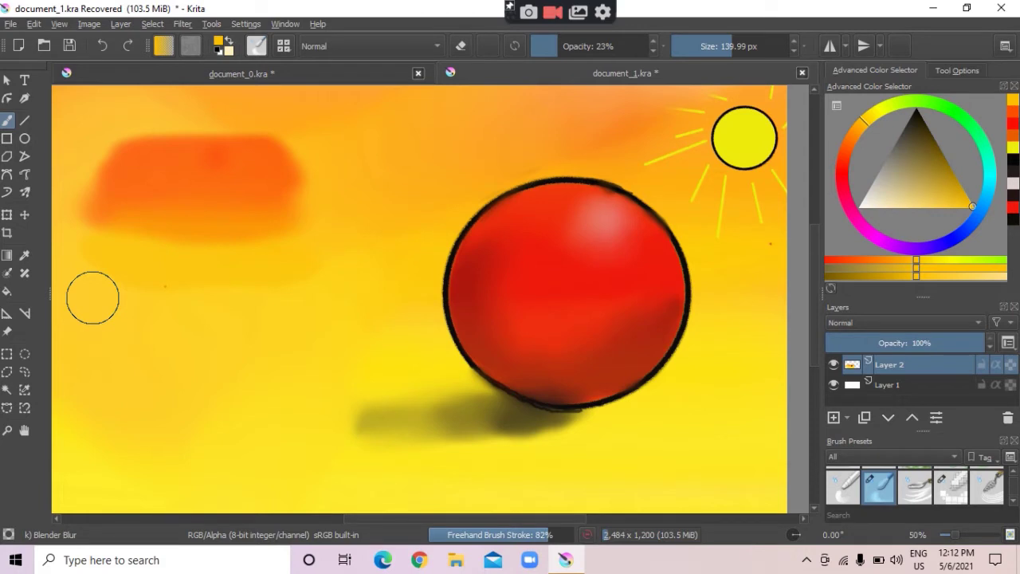
right_click(92, 297)
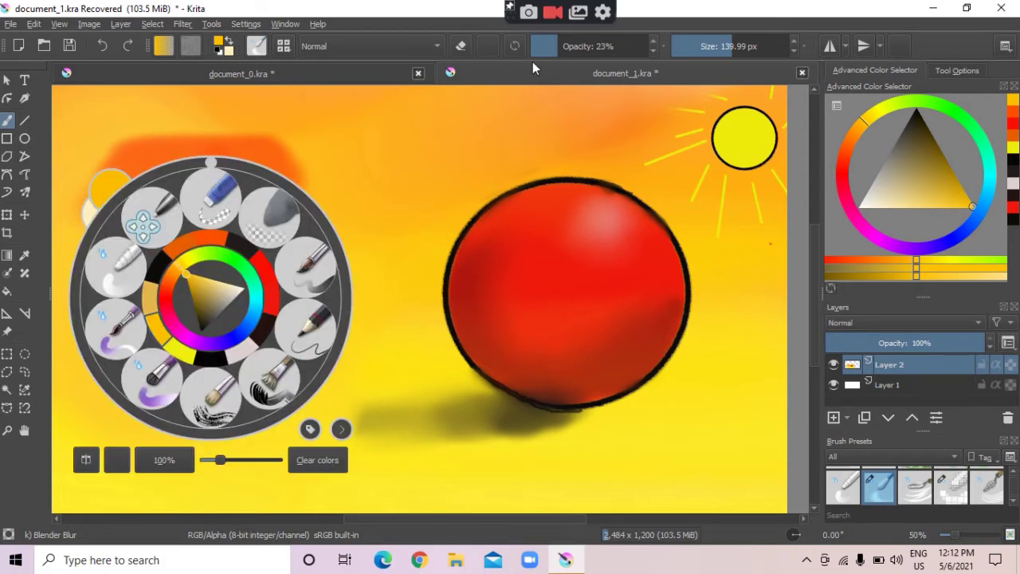
left_click(364, 198)
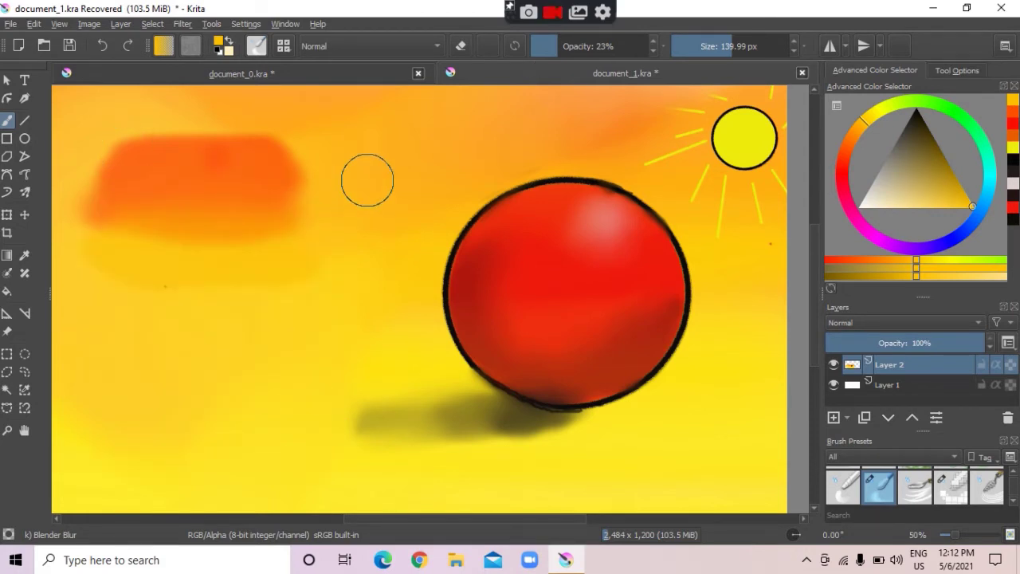
- Undo the orange sky patch, then outline a large black circle left of the red ball
left_click(102, 44)
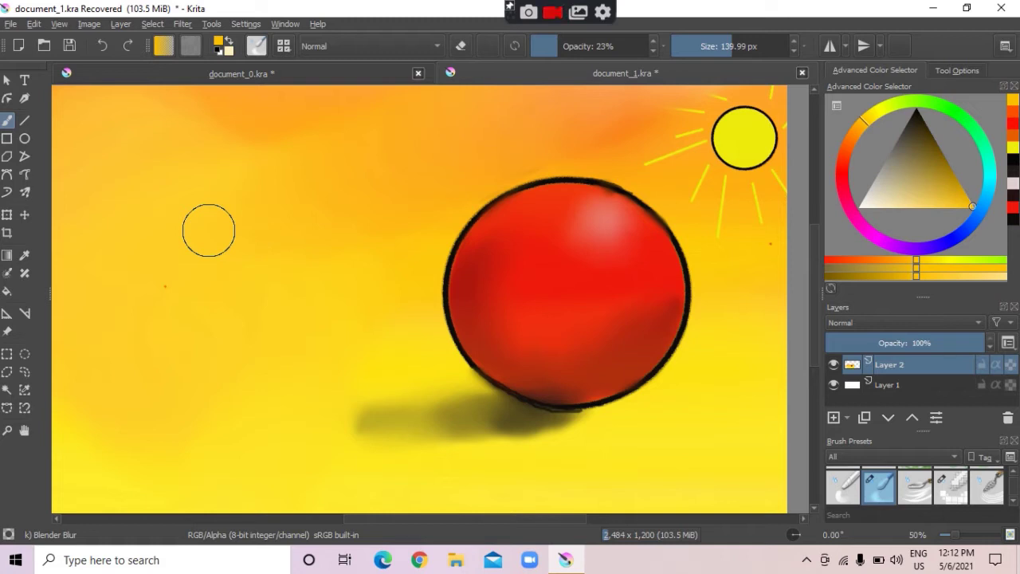
left_click(25, 139)
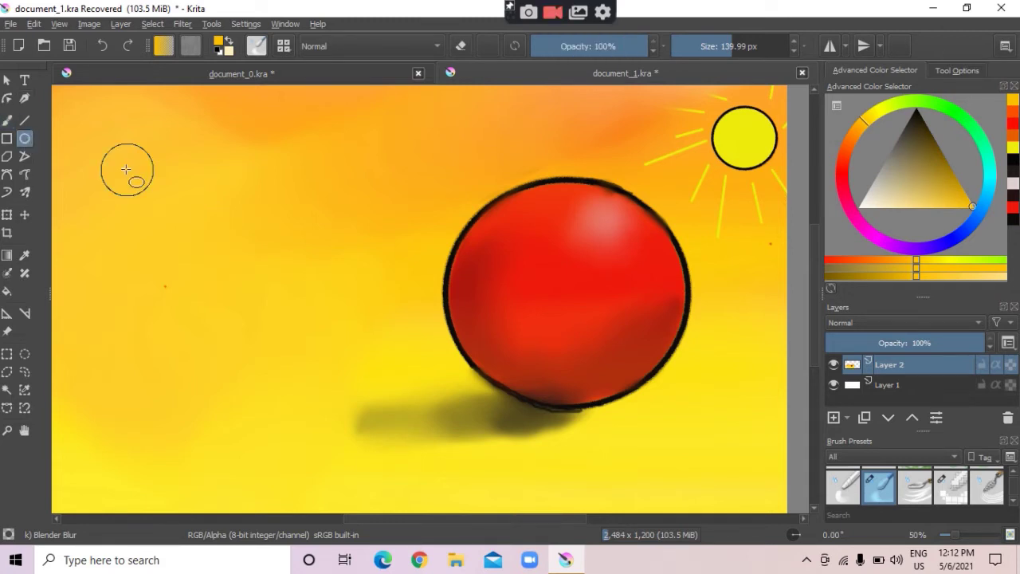
mouse_move(126, 170)
left_mouse_down()
mouse_move(269, 369)
mouse_move(371, 394)
left_mouse_up()
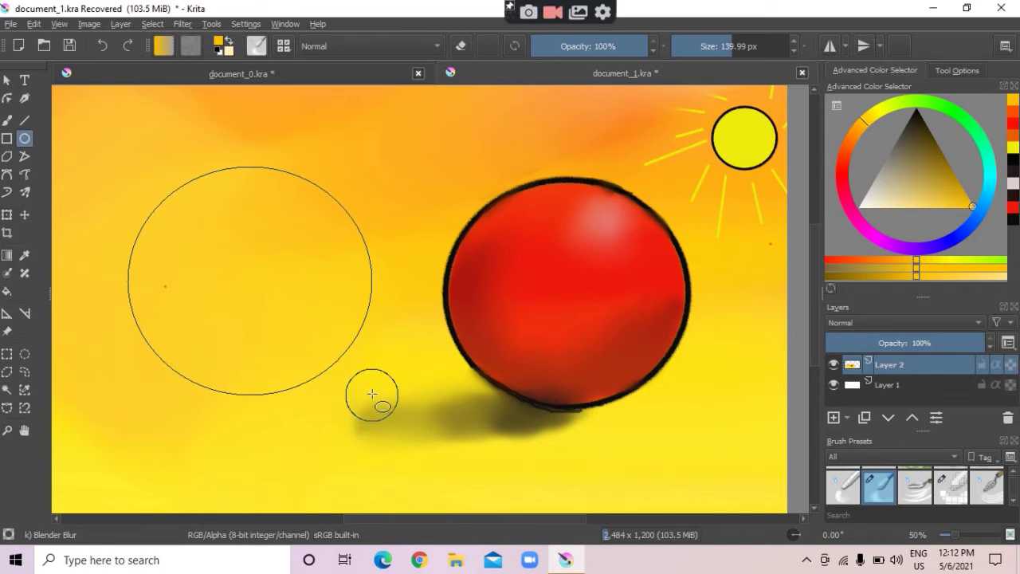
left_click_drag(372, 393, 371, 391)
left_click(918, 115)
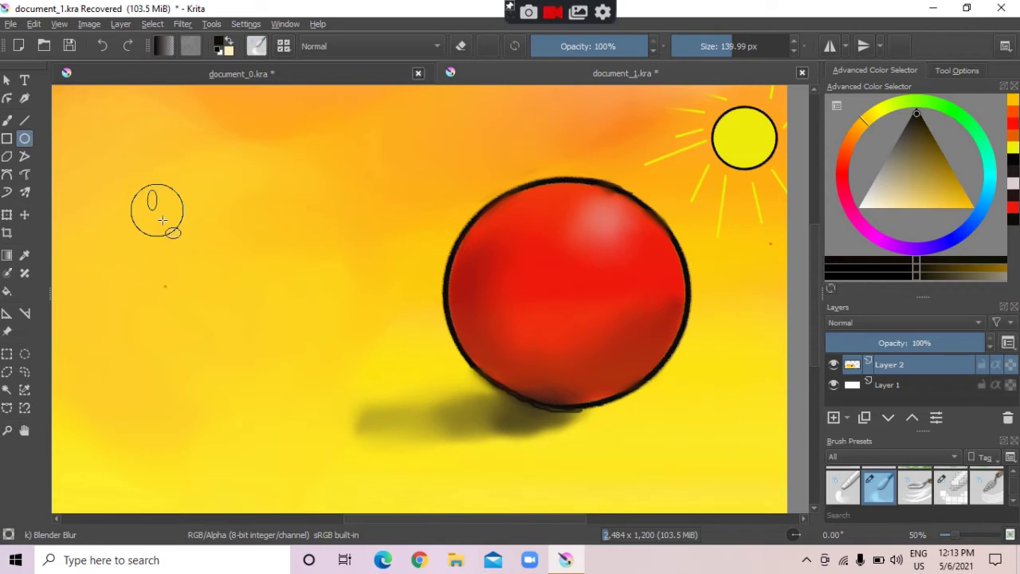
left_click_drag(147, 190, 374, 421)
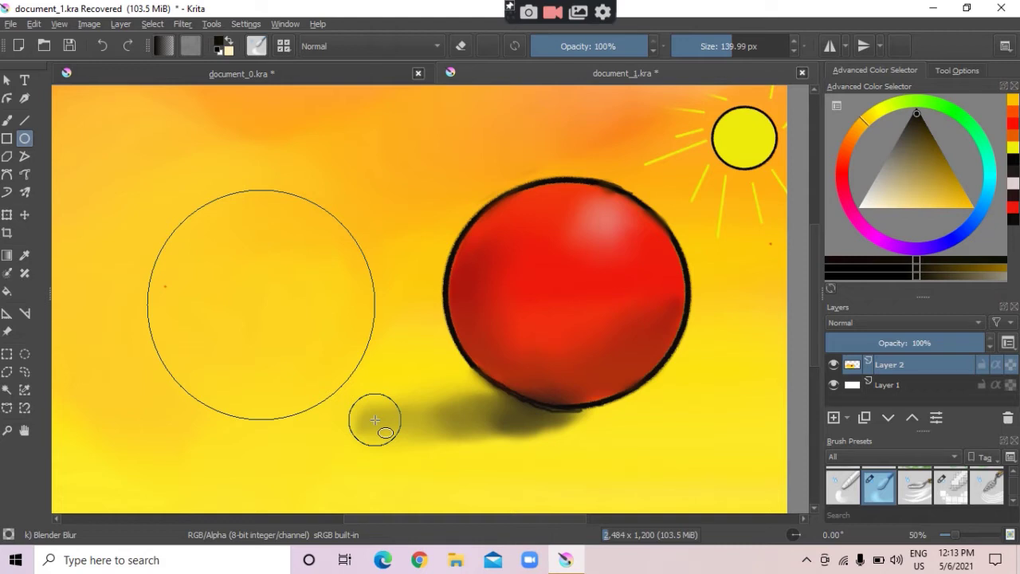
key("F6")
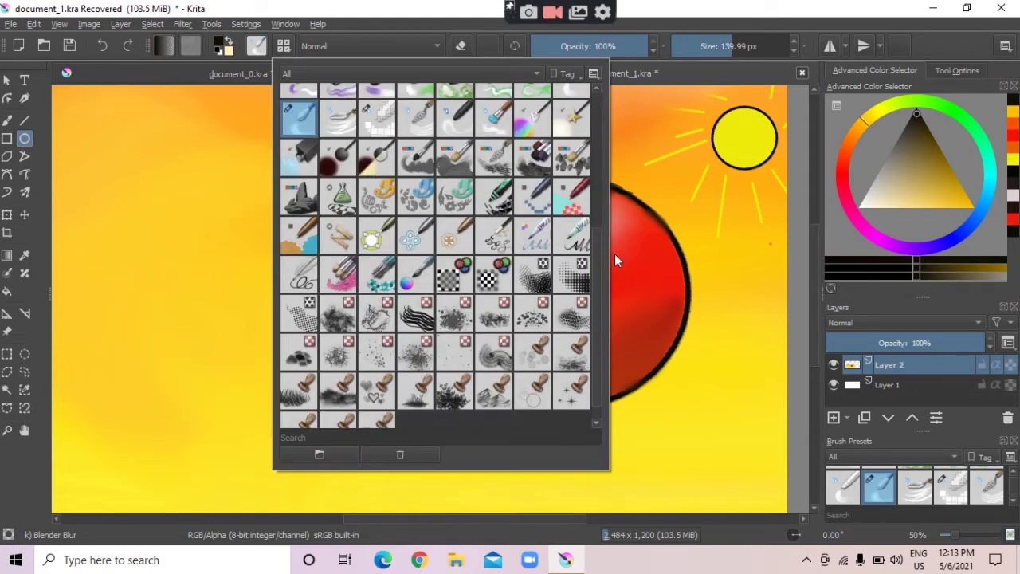
- Choose the Charcoal pencil large preset and draw a bold circle outline left of the red ball
left_click_drag(596, 257, 599, 89)
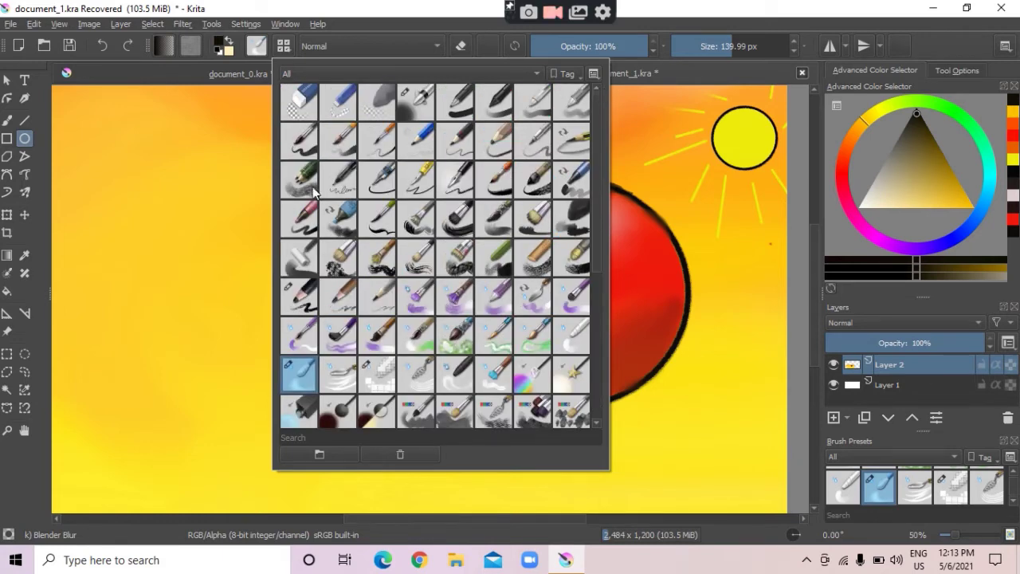
left_click(299, 299)
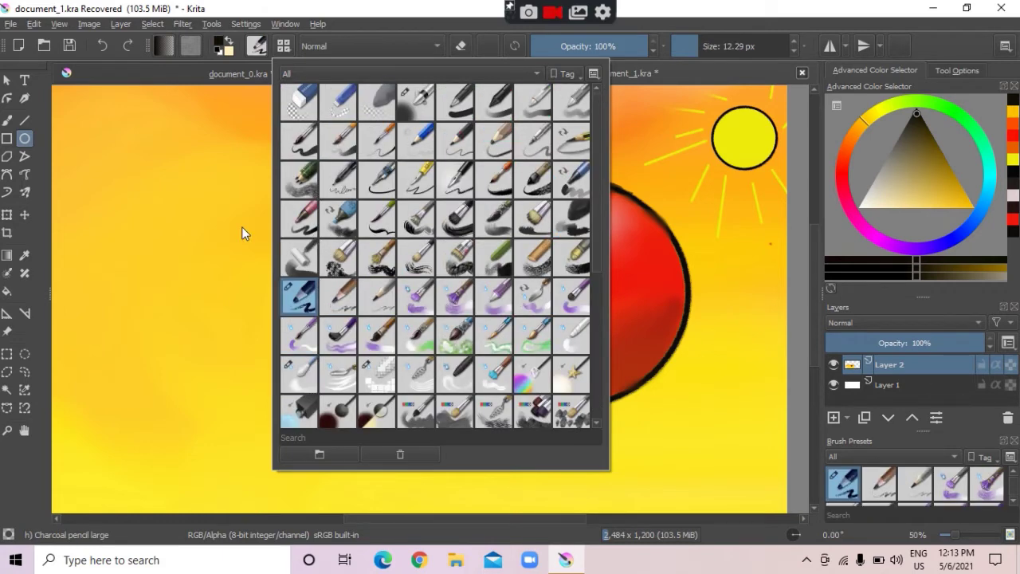
left_click(177, 201)
mouse_move(151, 181)
left_mouse_down()
mouse_move(323, 329)
mouse_move(397, 432)
left_mouse_up()
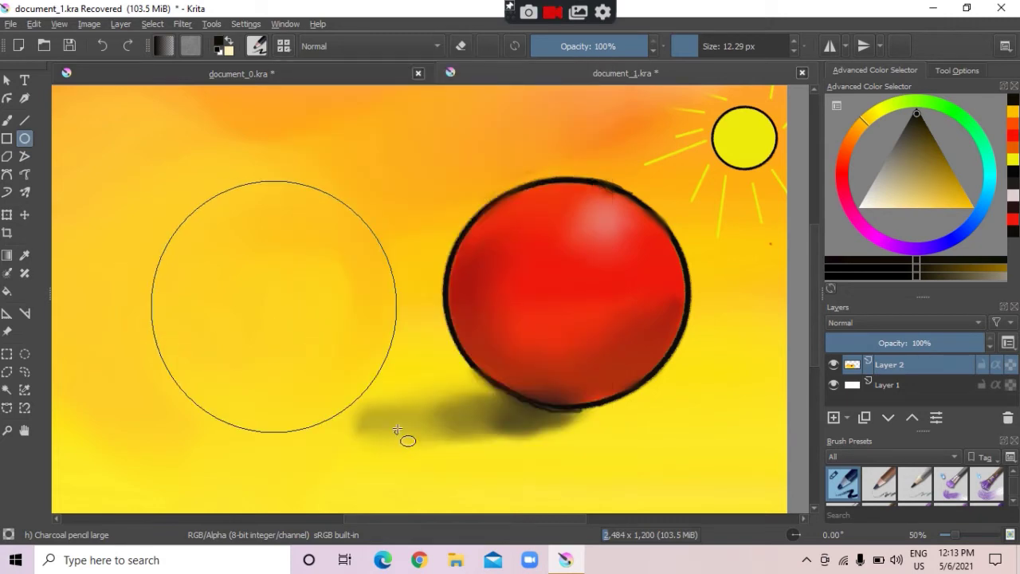
left_click_drag(397, 430, 380, 386)
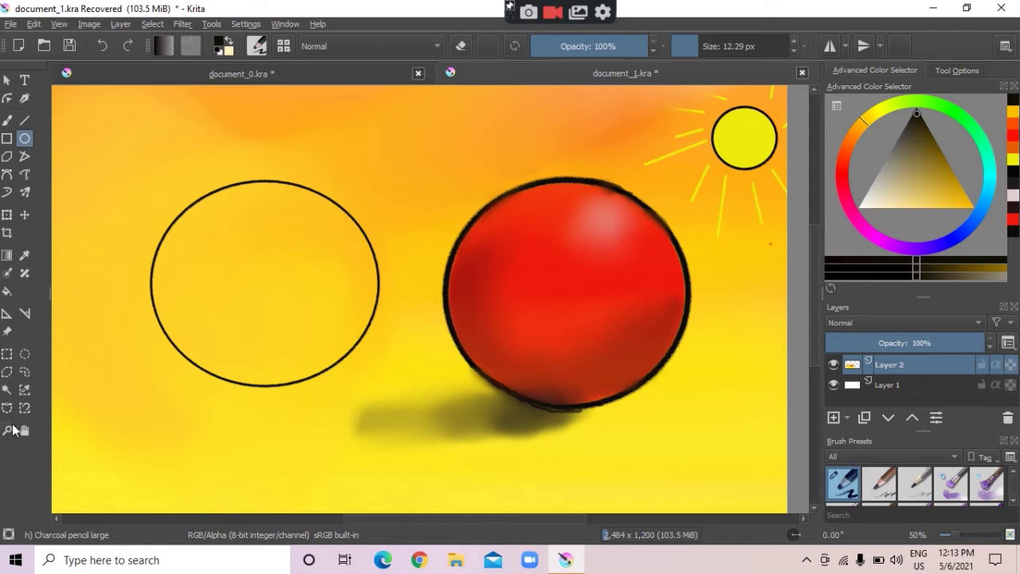
- Fill the left circle with bright saturated cyan using the Fill tool
left_click(6, 292)
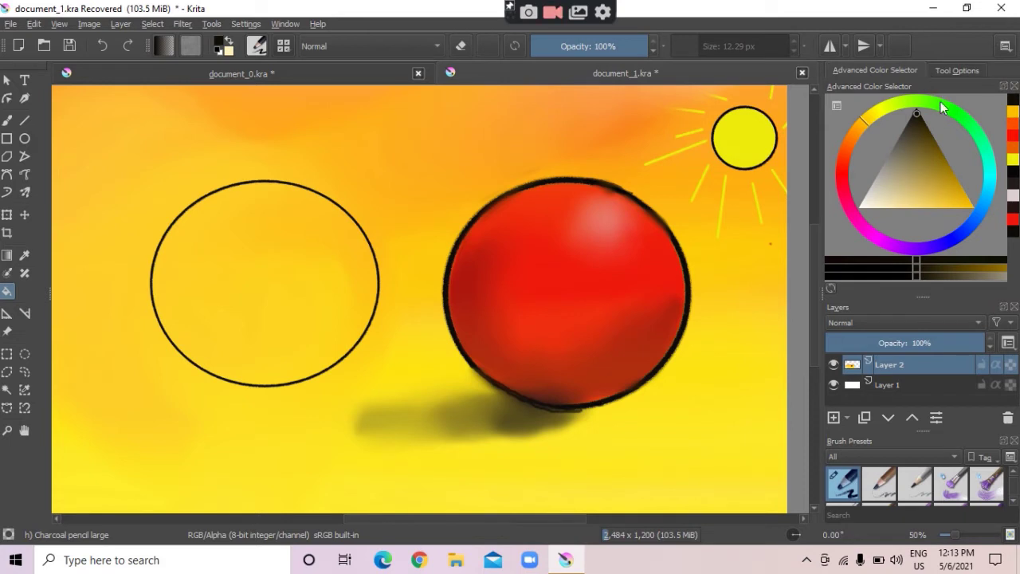
left_click(941, 108)
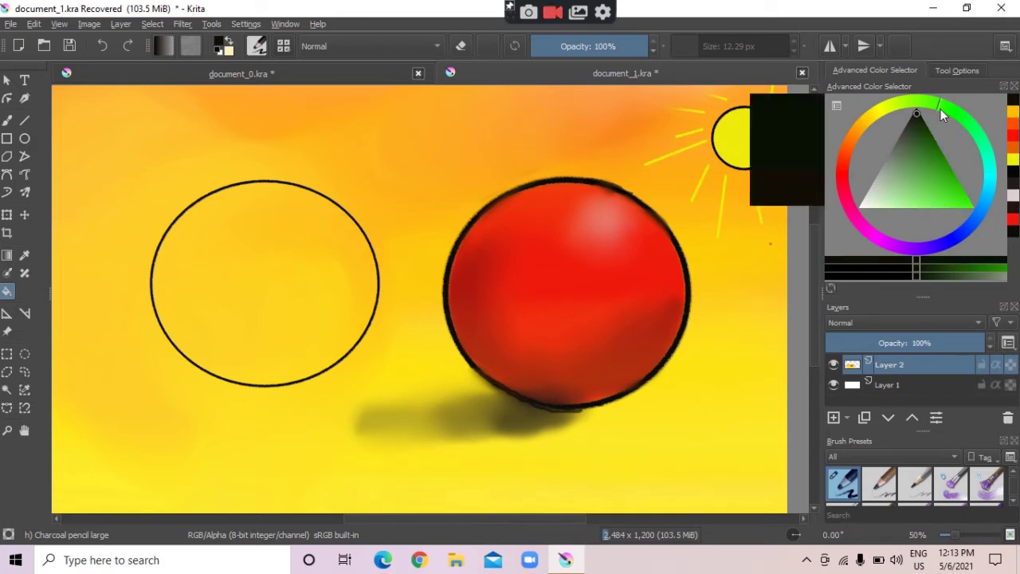
left_click(992, 182)
left_click(969, 195)
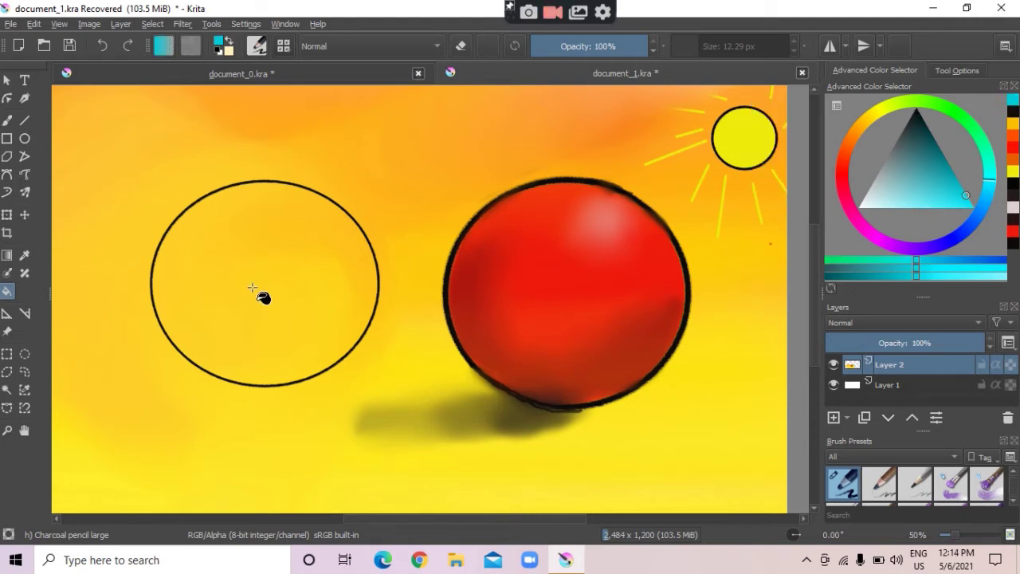
left_click(252, 289)
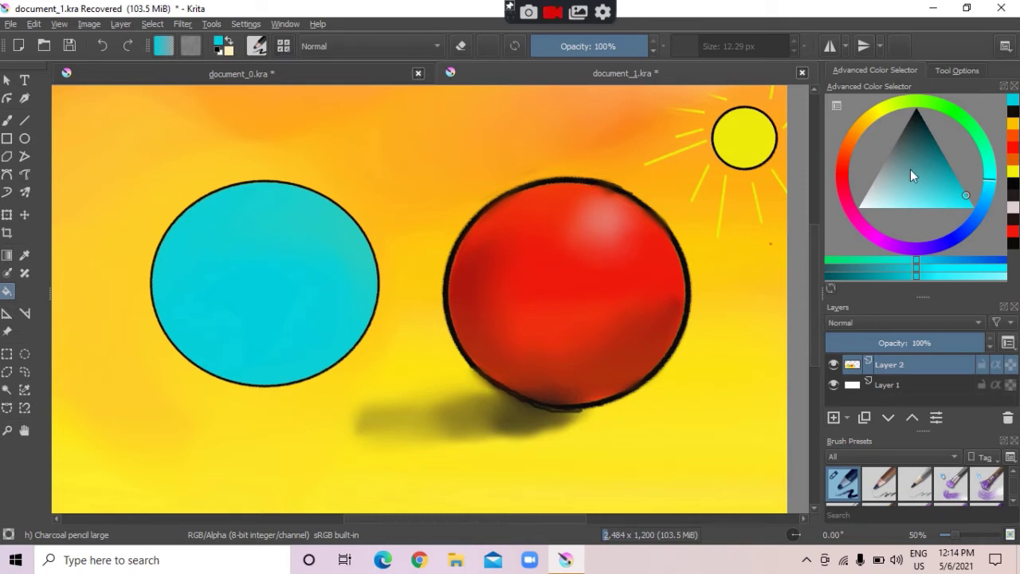
- Load Airbrush Soft at 37% opacity and 79.23 px with a dark teal colour
left_click(8, 120)
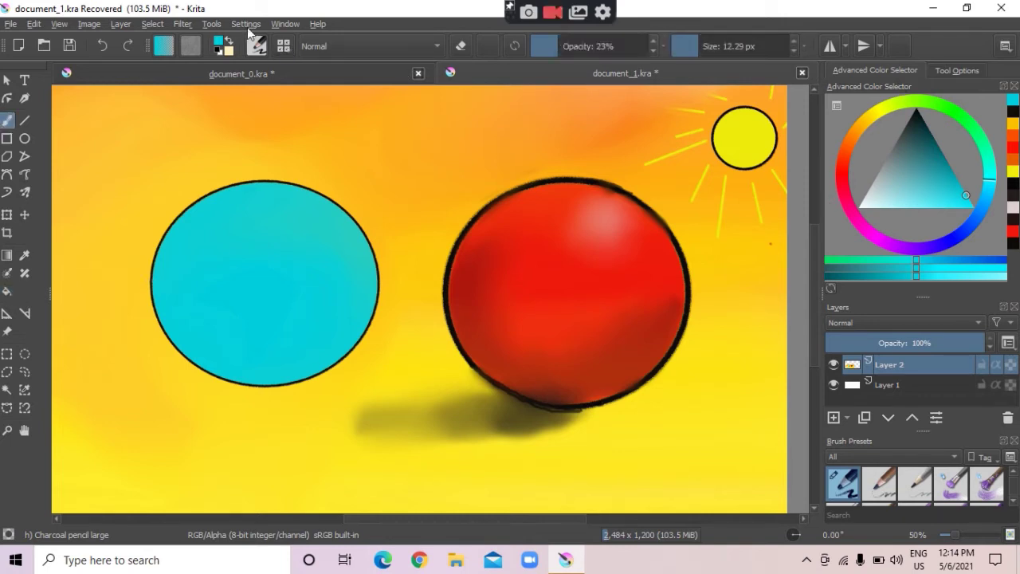
left_click(283, 47)
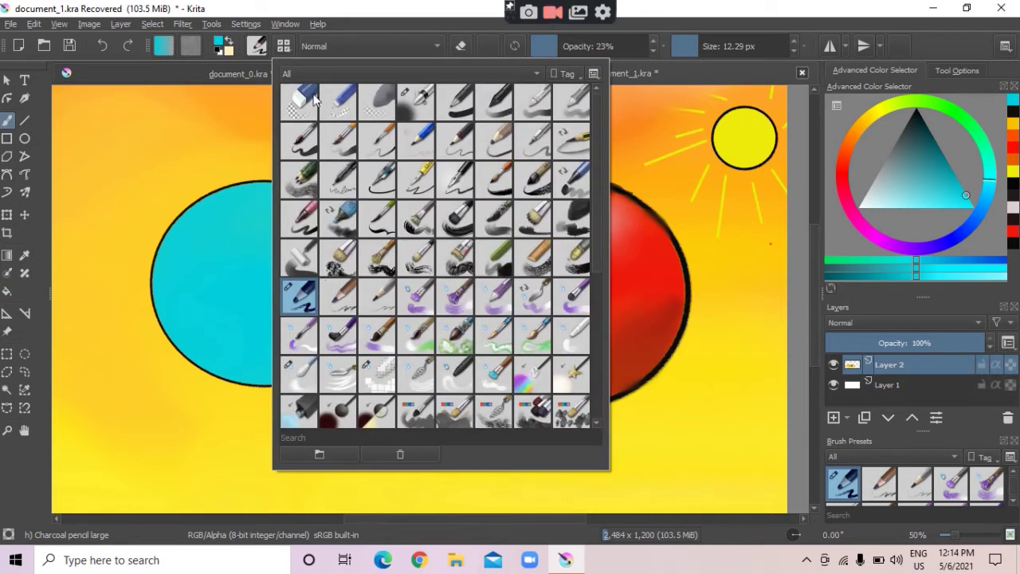
left_click(415, 106)
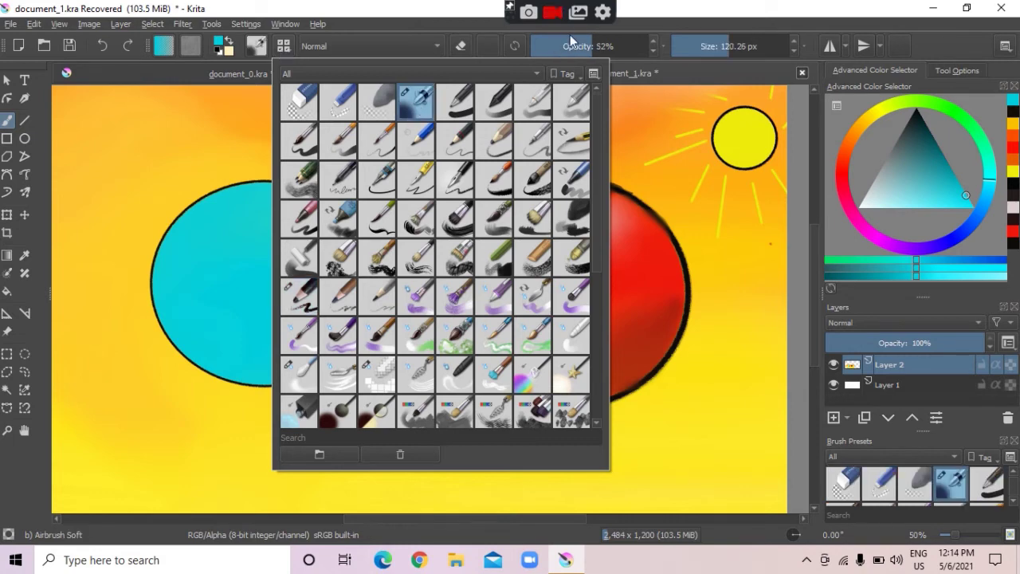
left_click_drag(580, 42, 631, 46)
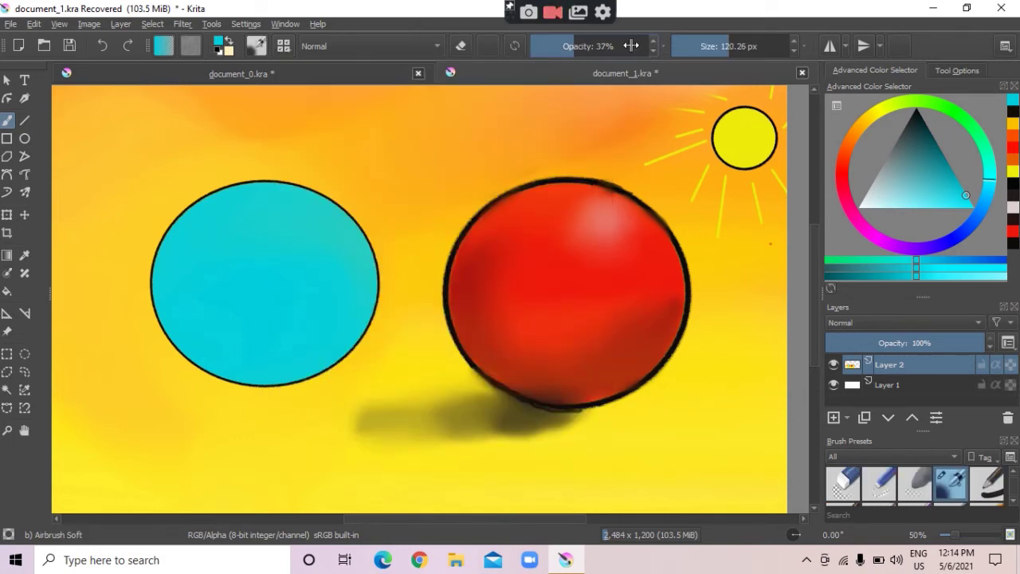
left_click_drag(725, 40, 721, 45)
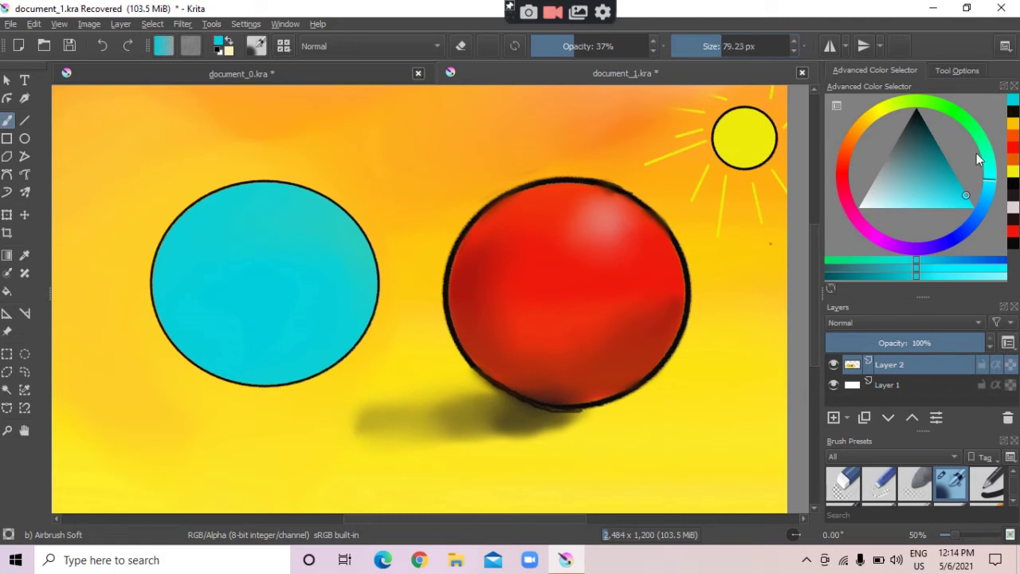
left_click(922, 130)
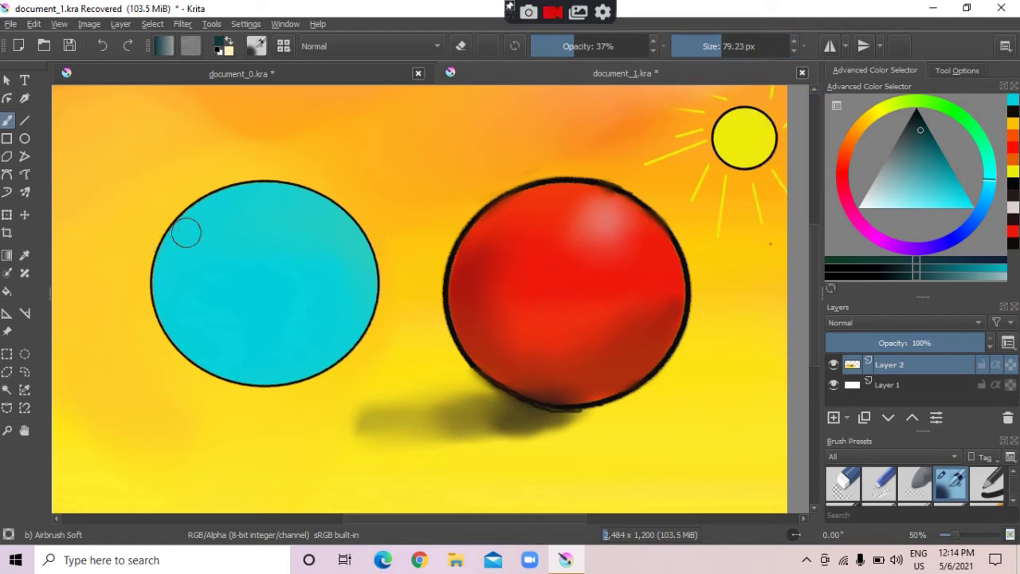
- Airbrush a dark teal band along the cyan ball's left and lower edge, redoing a first stroke
mouse_move(186, 232)
left_mouse_down()
mouse_move(180, 245)
mouse_move(210, 342)
mouse_move(241, 353)
left_mouse_up()
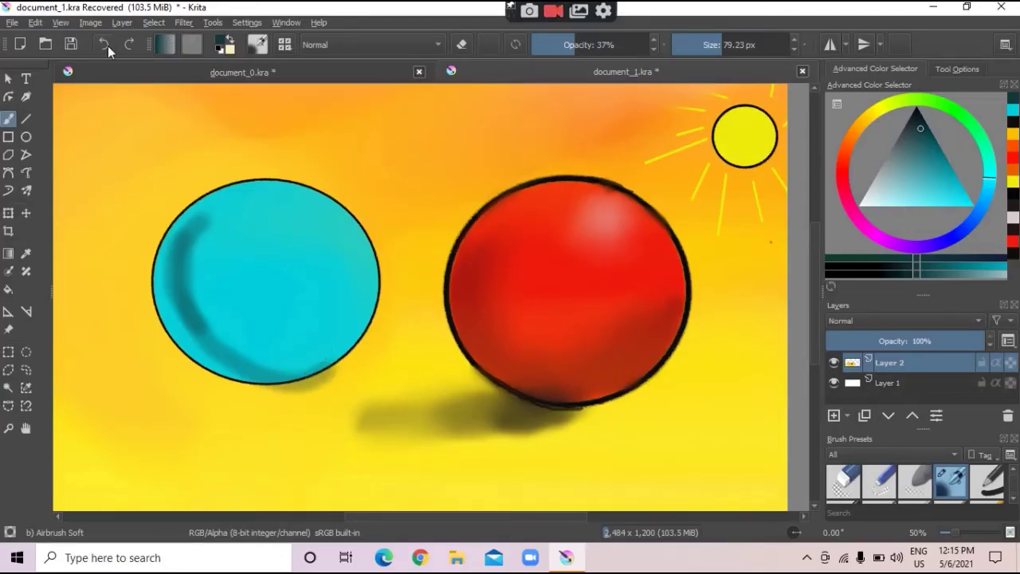
key("ctrl+z")
key("ctrl+z")
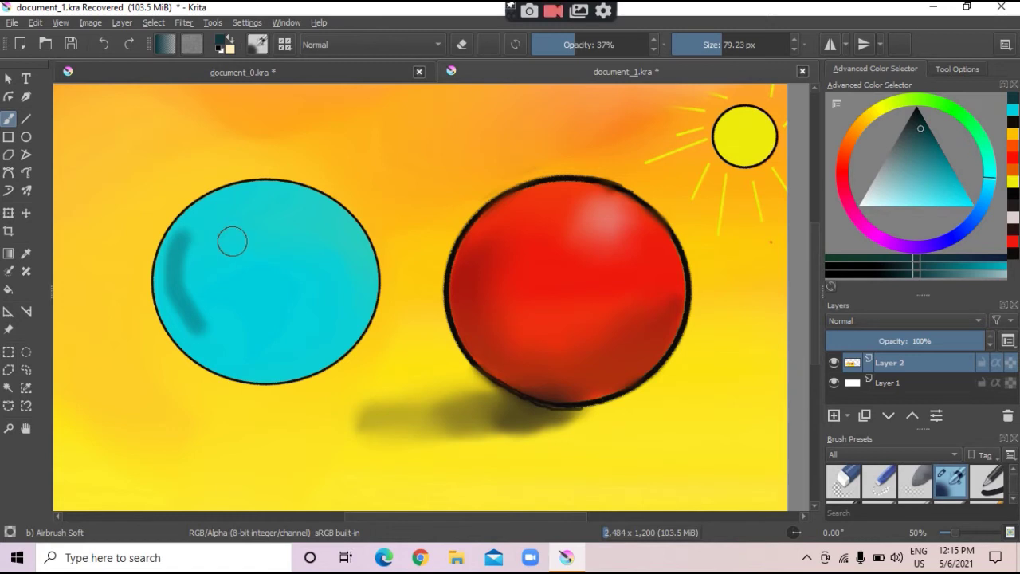
left_click_drag(220, 217, 346, 328)
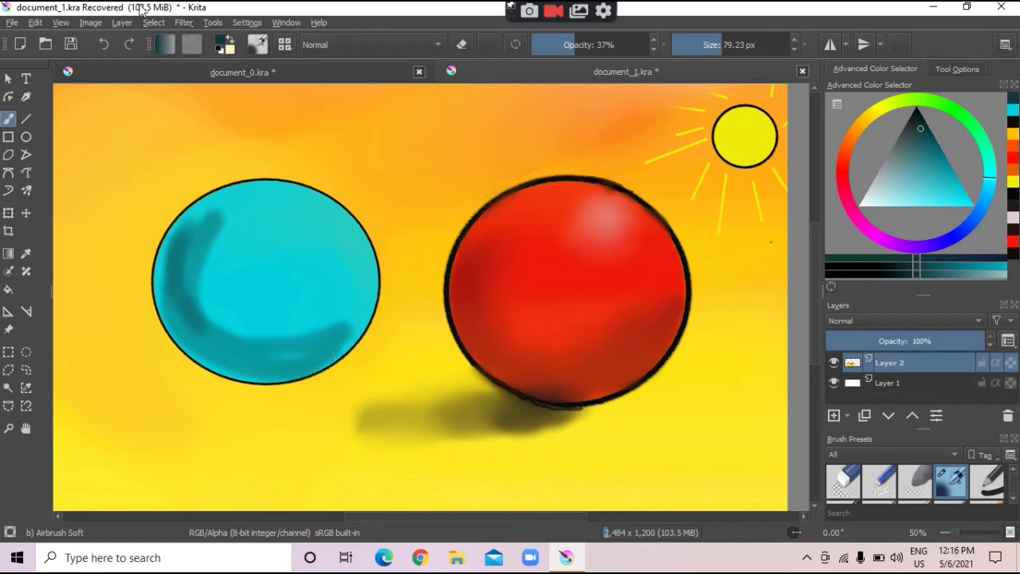
key("x")
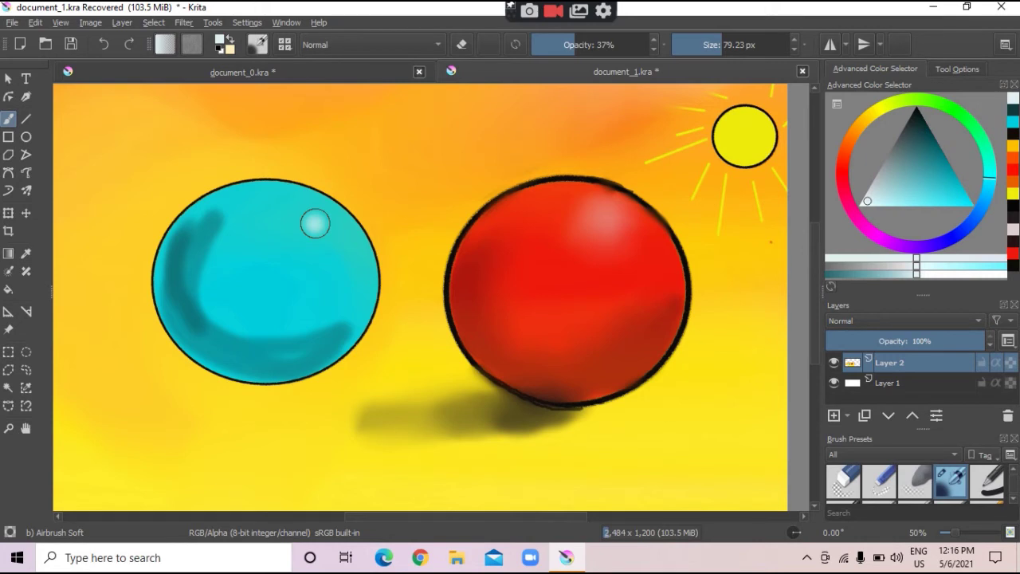
- Dab a soft white highlight on the cyan ball's upper right, then pick near-black
left_click(315, 224)
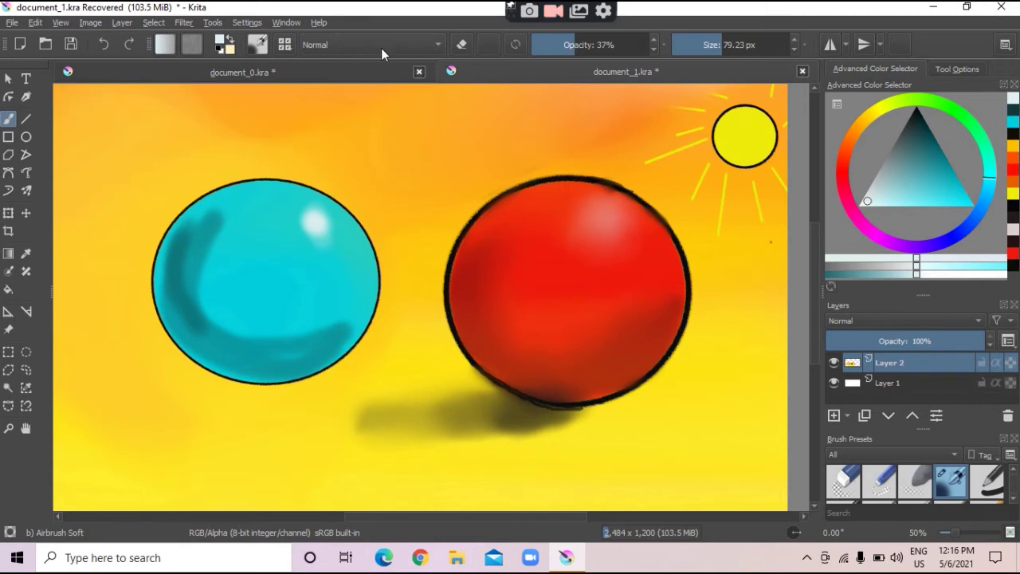
left_click(917, 113)
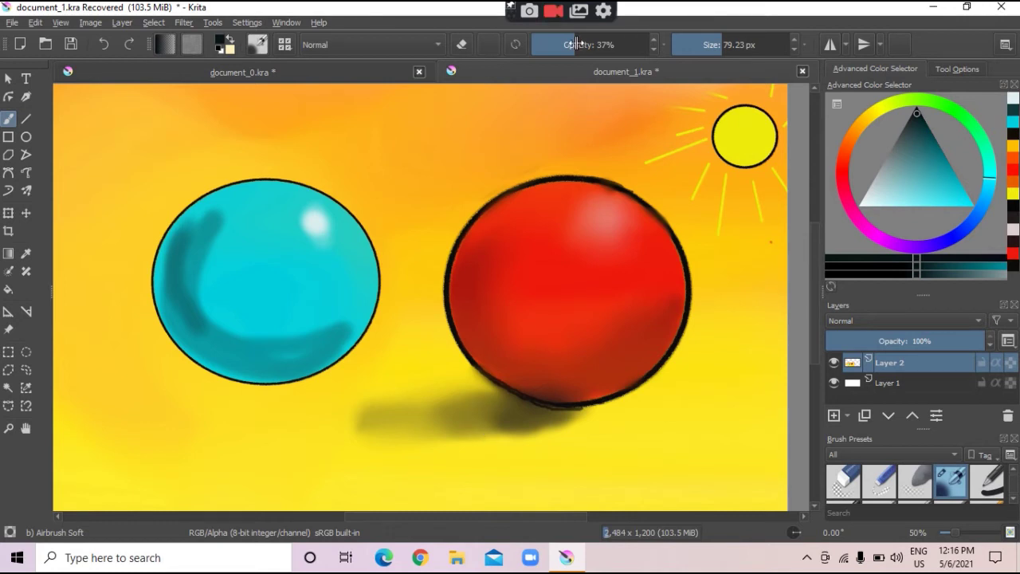
- Airbrush a faint shadow under the cyan ball at 20% opacity, then darken it at 32% and 51%
mouse_move(577, 44)
left_mouse_down()
mouse_move(556, 48)
mouse_move(554, 60)
left_mouse_up()
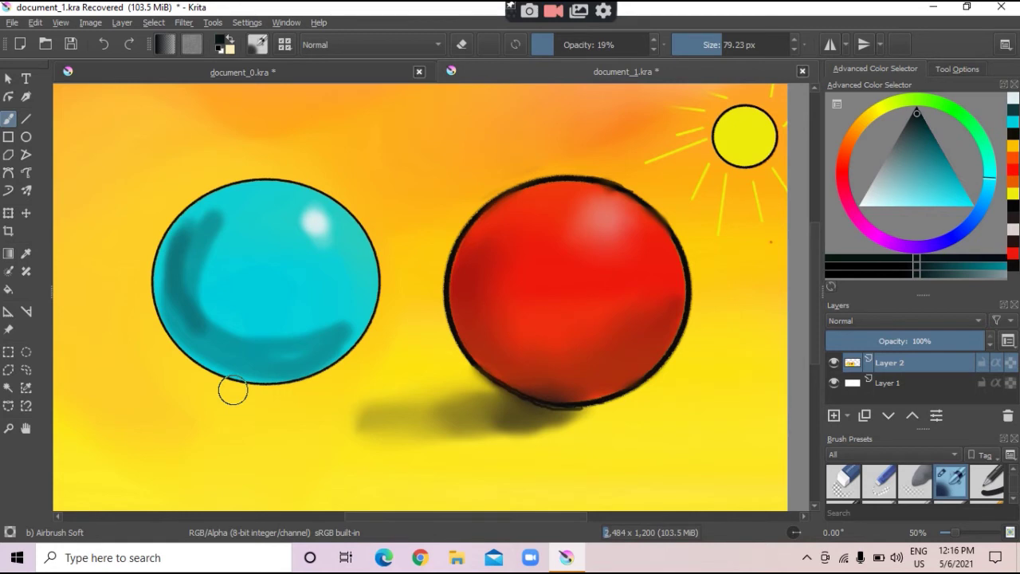
mouse_move(232, 390)
left_mouse_down()
mouse_move(75, 359)
mouse_move(178, 375)
mouse_move(78, 372)
mouse_move(247, 383)
mouse_move(73, 354)
mouse_move(159, 362)
mouse_move(89, 376)
mouse_move(237, 391)
left_mouse_up()
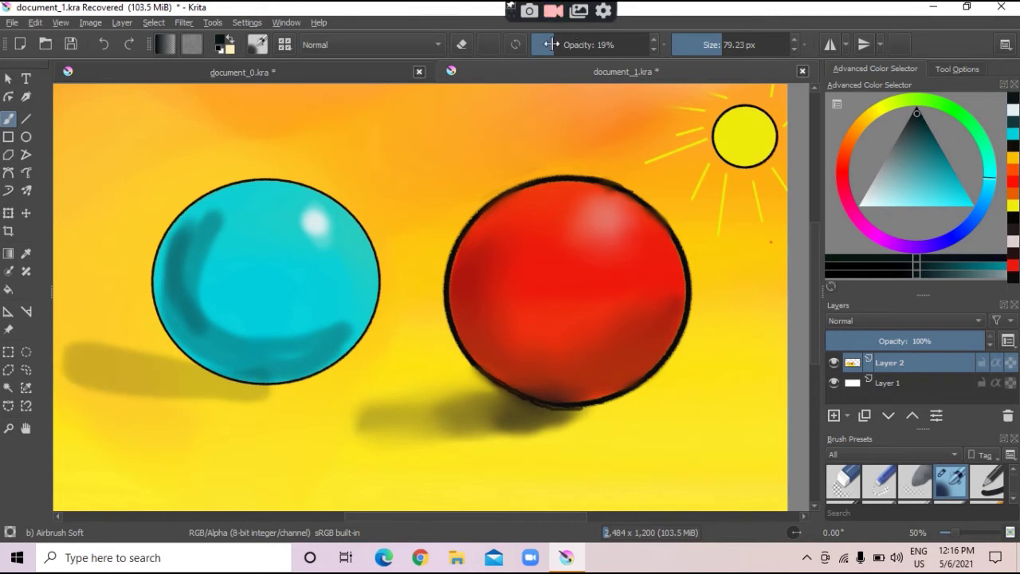
left_click_drag(551, 44, 569, 44)
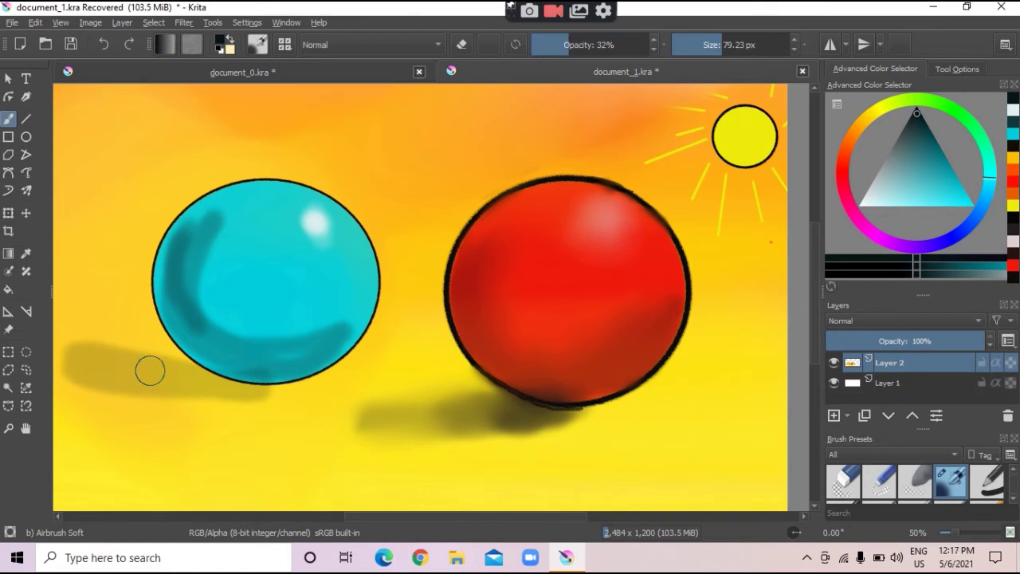
mouse_move(150, 370)
left_mouse_down()
mouse_move(262, 388)
mouse_move(174, 369)
left_mouse_up()
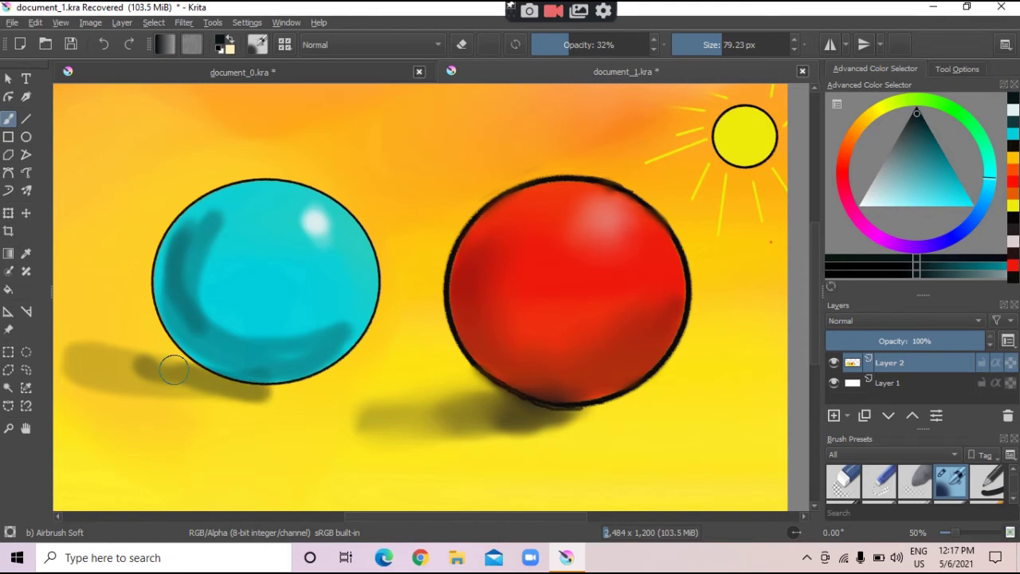
mouse_move(173, 369)
left_mouse_down()
mouse_move(139, 366)
mouse_move(259, 379)
left_mouse_up()
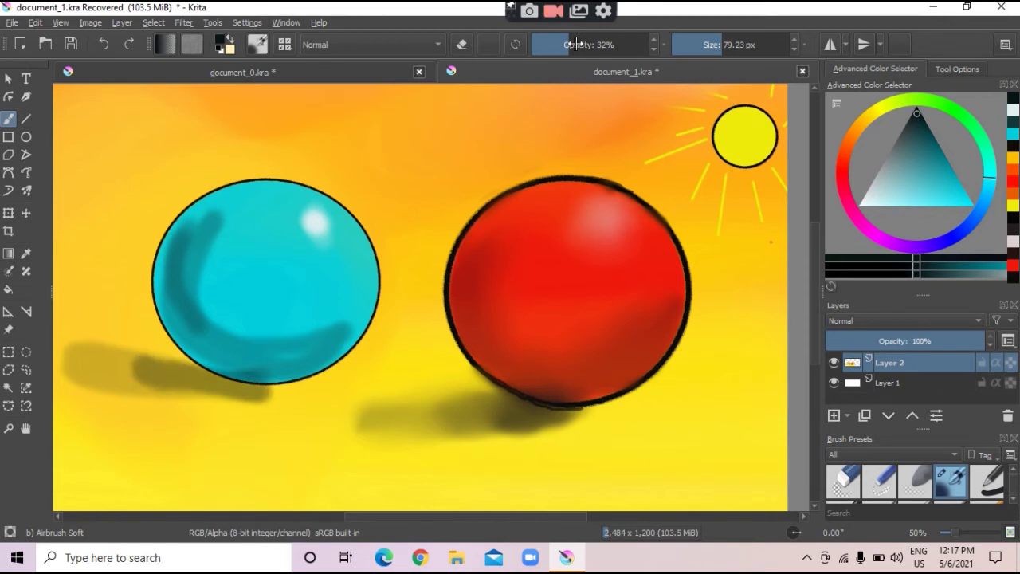
left_click_drag(576, 44, 592, 44)
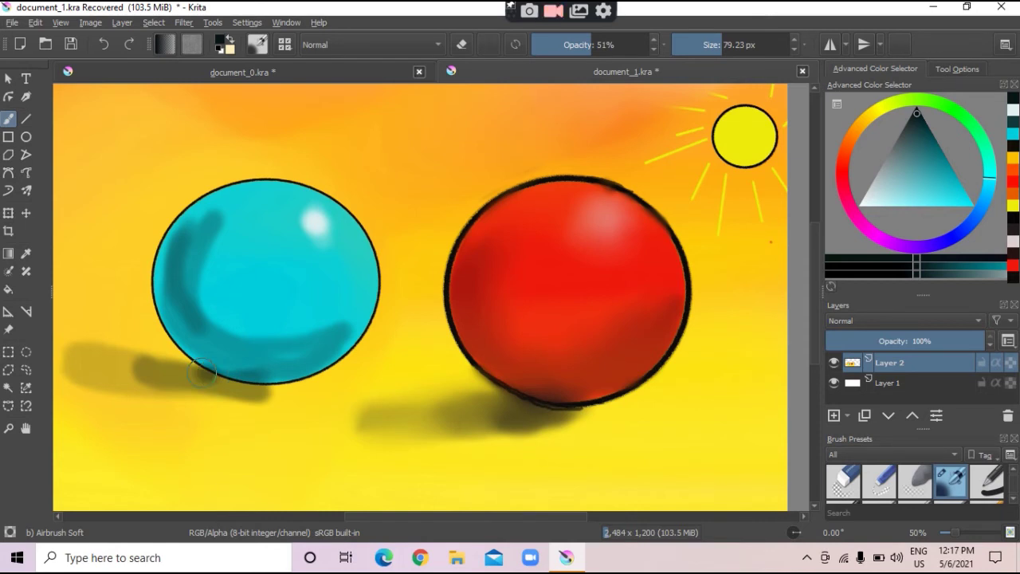
left_click_drag(203, 372, 183, 374)
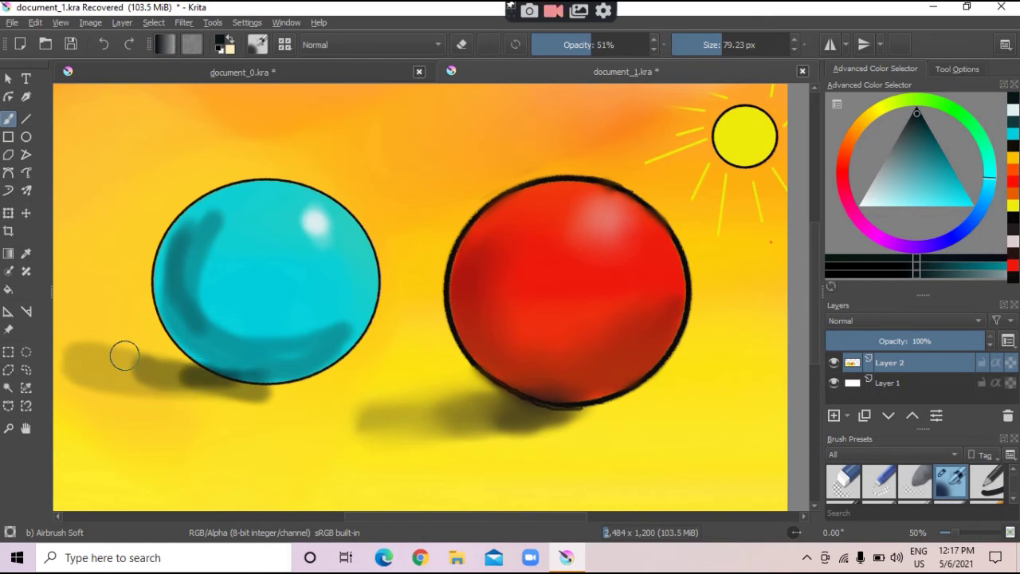
- Switch to the Blender Blur preset at 70% opacity and about 98 px size
left_click(266, 43)
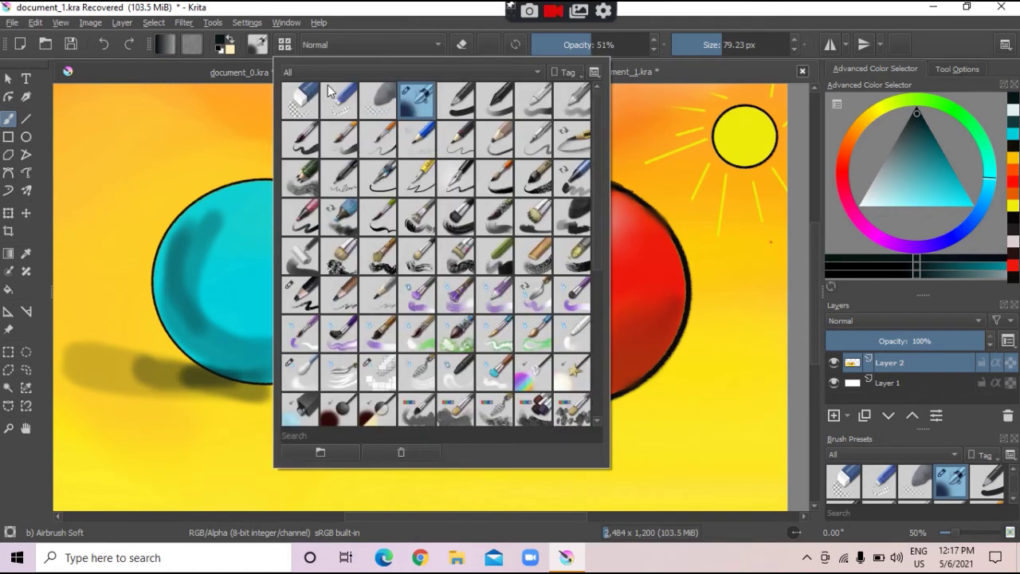
left_click(301, 372)
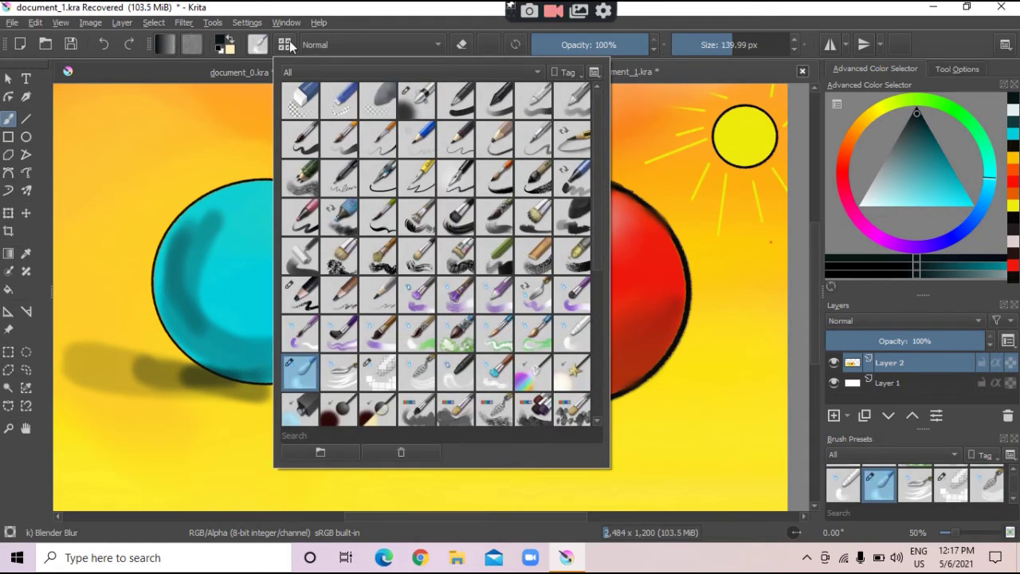
left_click(626, 58)
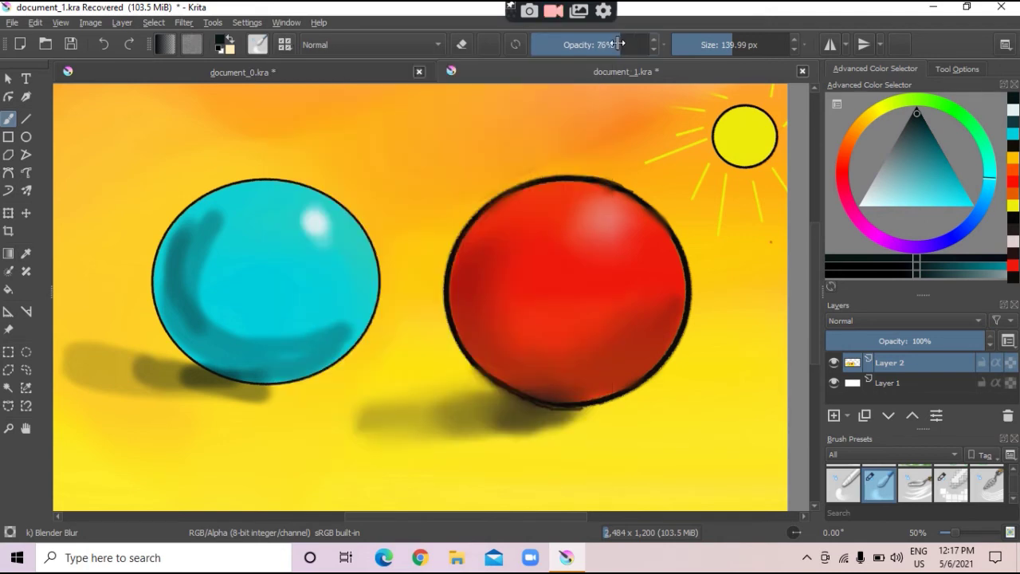
left_click(606, 45)
left_click_drag(607, 67, 614, 71)
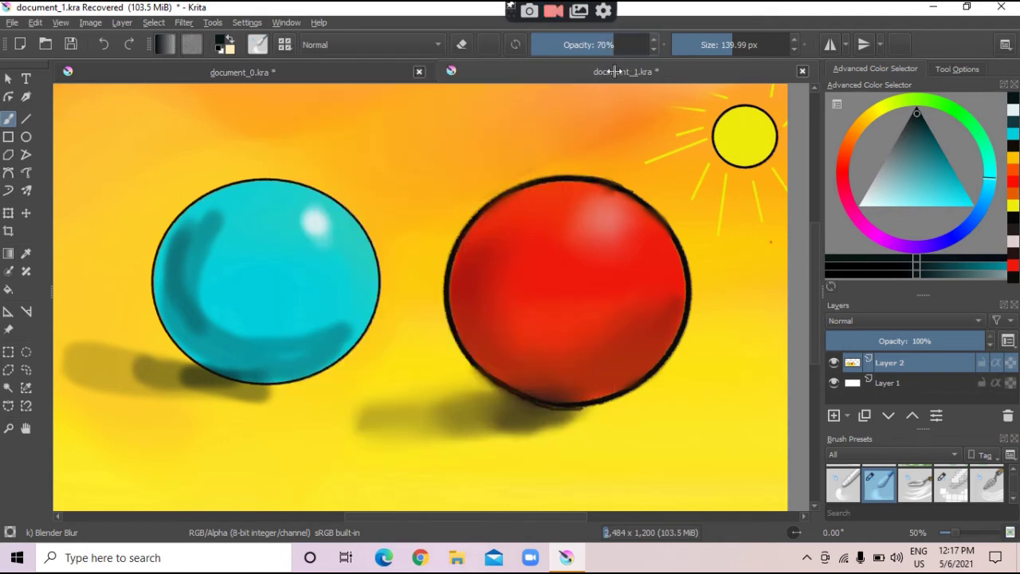
left_click_drag(734, 44, 727, 44)
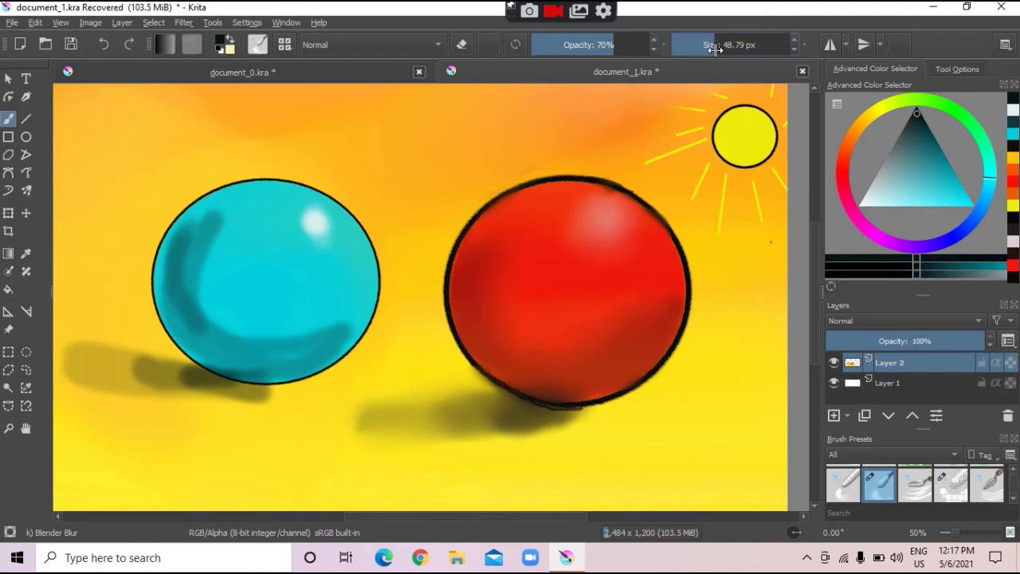
left_click(315, 224)
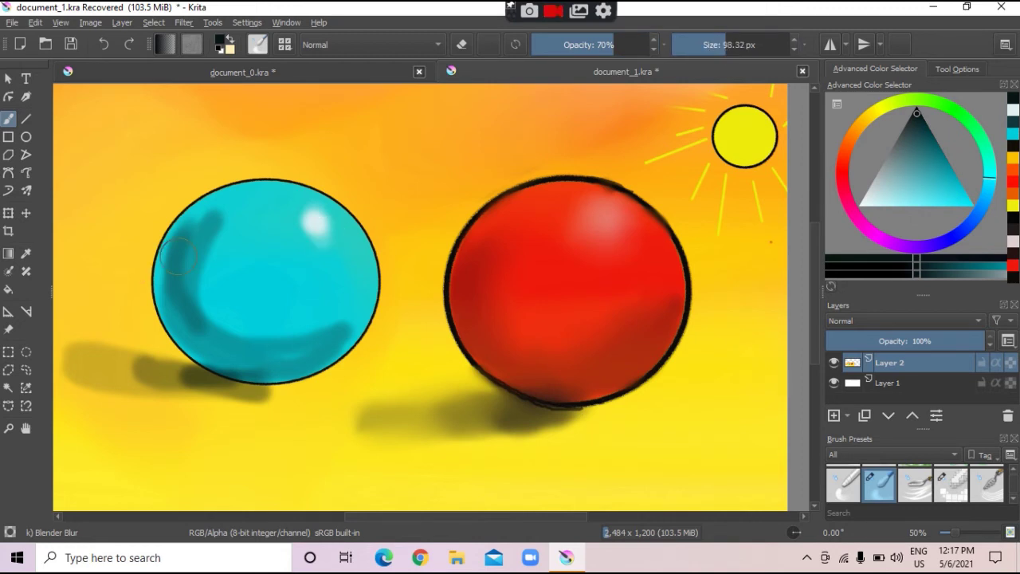
- Blur the cyan ball's dark lower band, undoing the stroke that smeared its left outline
left_click_drag(178, 255, 221, 333)
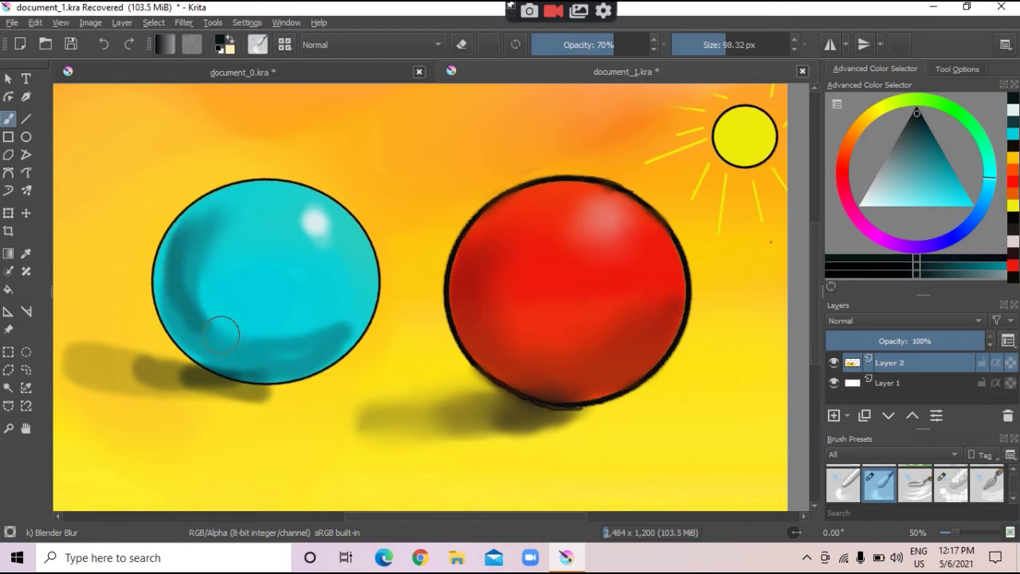
left_click_drag(221, 334, 219, 338)
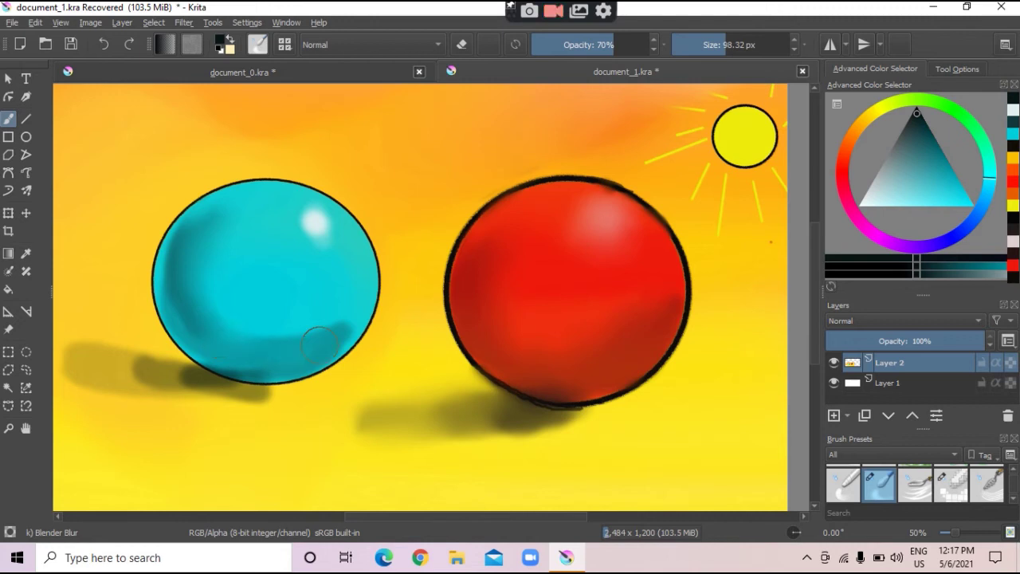
left_click_drag(319, 343, 342, 291)
left_click_drag(159, 334, 159, 239)
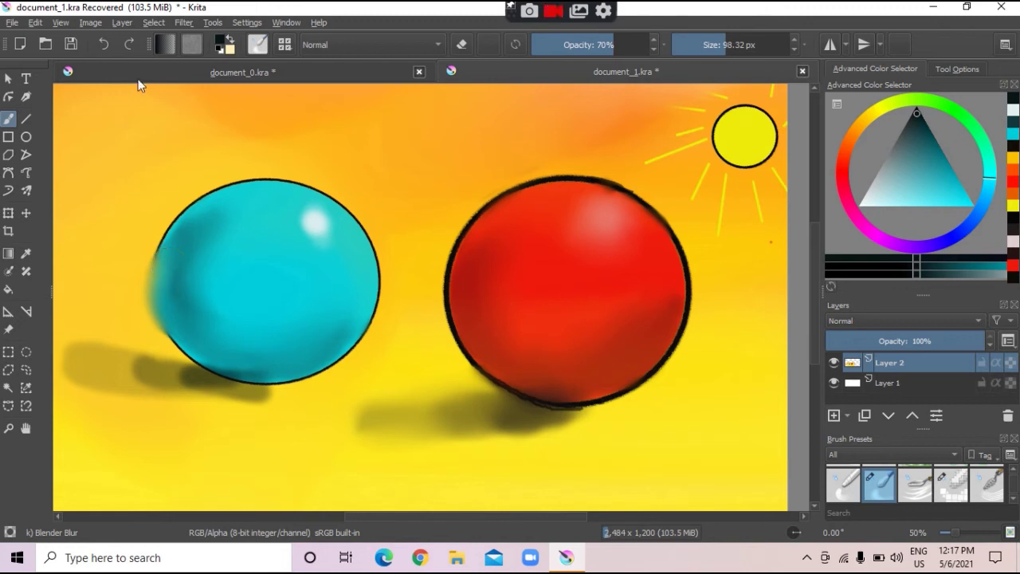
key("ctrl+z")
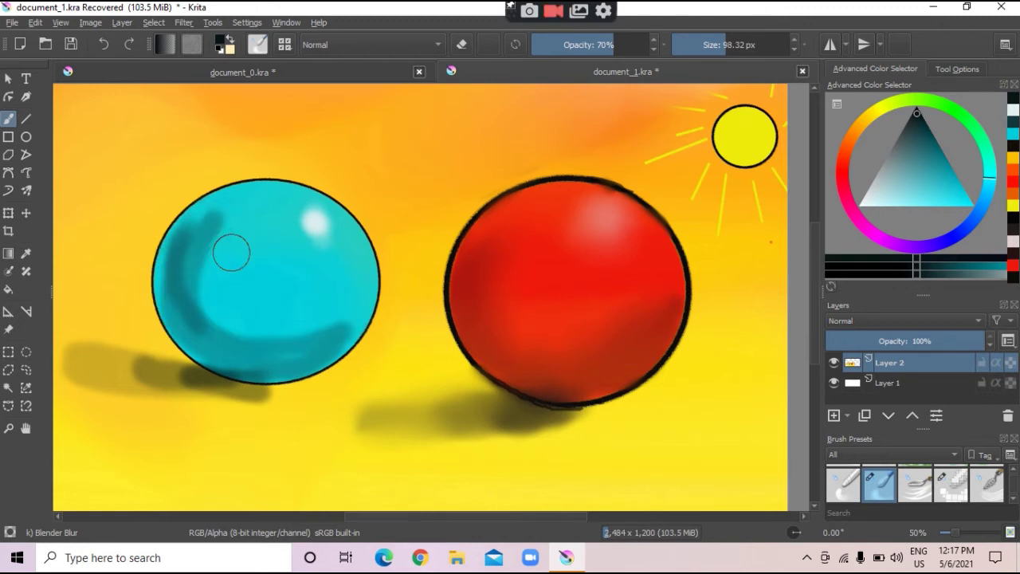
scroll(231, 251, "up", 1)
scroll(235, 241, "up", 1)
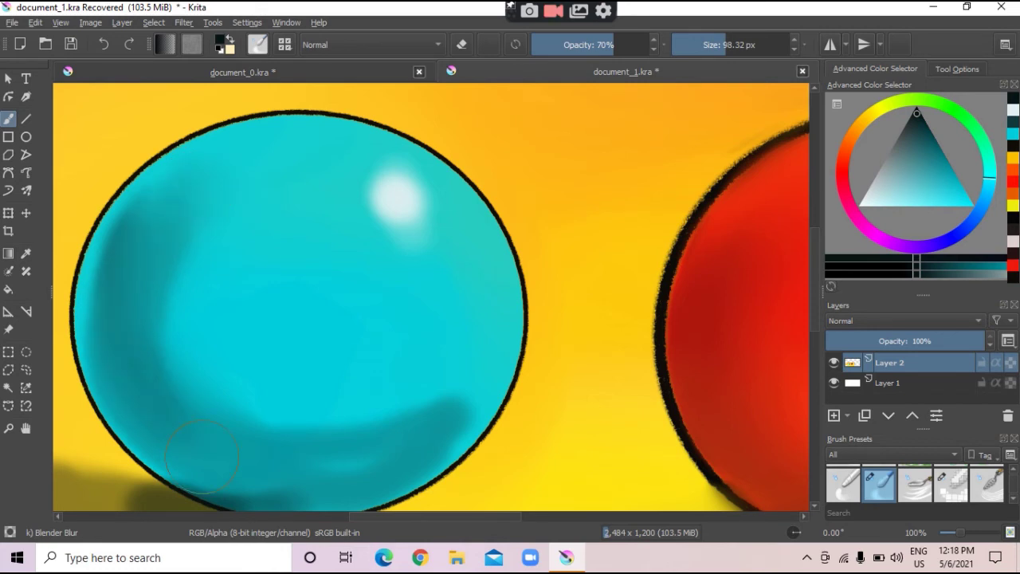
- Blend the cyan ball's inner shadow band and soften its white highlight
left_click_drag(201, 456, 466, 379)
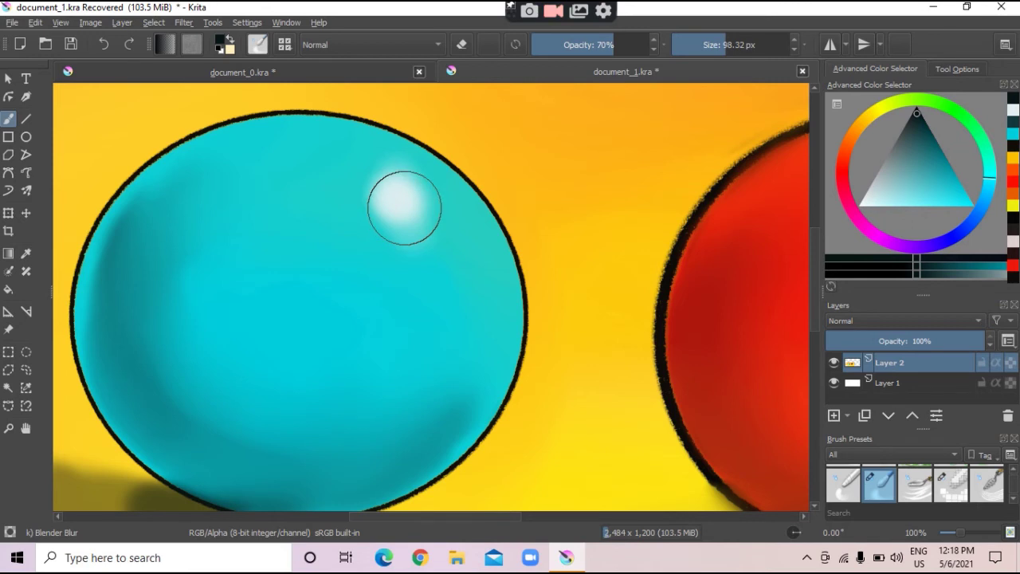
mouse_move(400, 210)
left_mouse_down()
mouse_move(401, 189)
mouse_move(415, 229)
mouse_move(412, 202)
mouse_move(433, 220)
left_mouse_up()
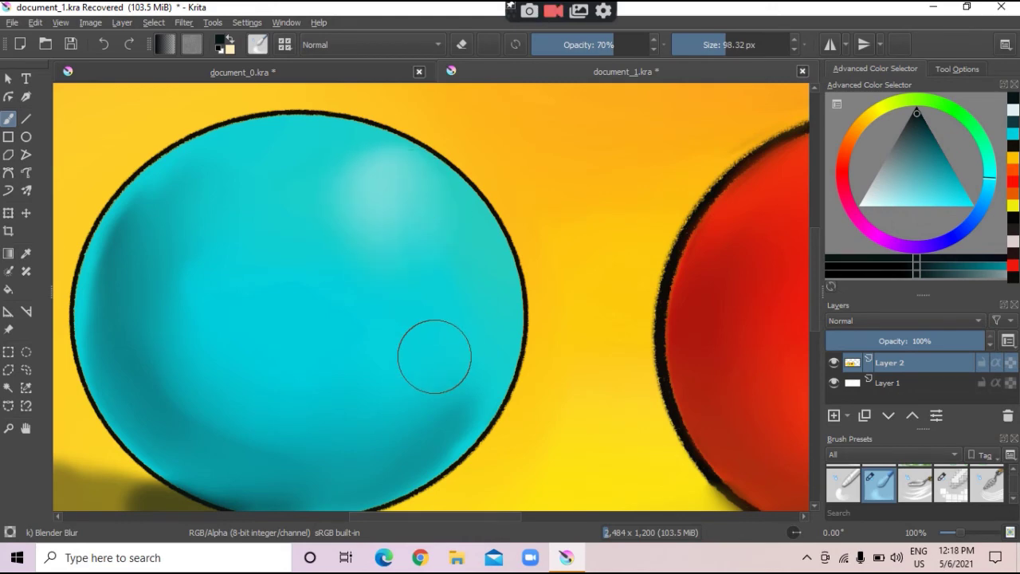
scroll(434, 357, "up", 1)
scroll(433, 356, "down", 1)
scroll(433, 356, "down", 1)
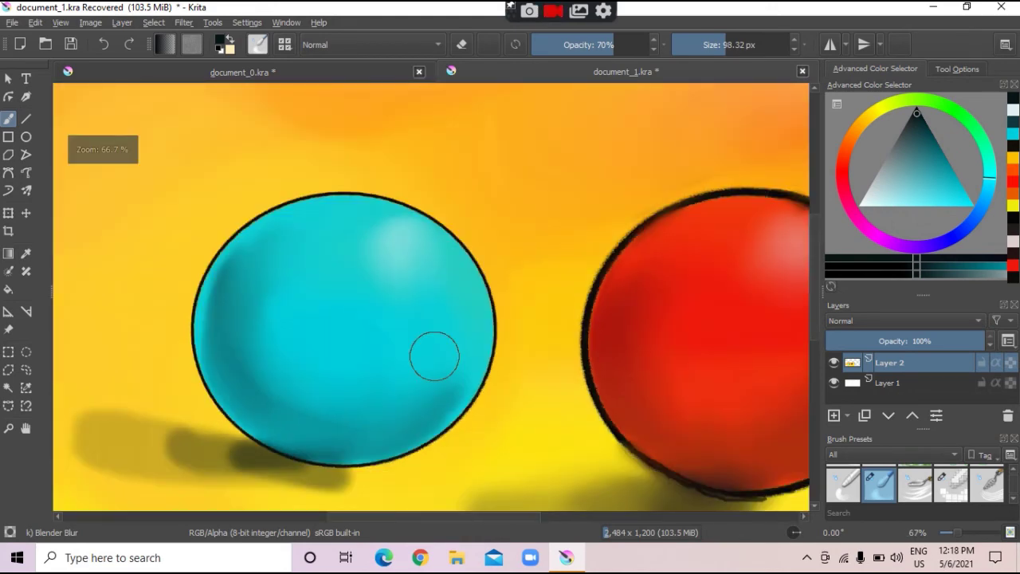
scroll(435, 357, "down", 1)
scroll(434, 357, "up", 1)
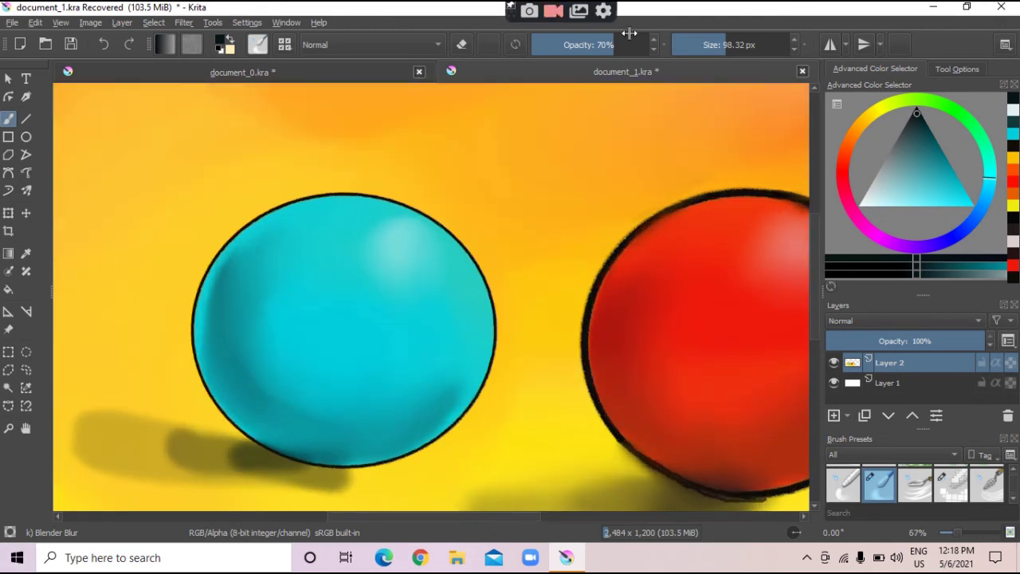
- At 31% blur opacity, smooth the cast shadow under the cyan ball into the ground
left_click_drag(618, 43, 569, 44)
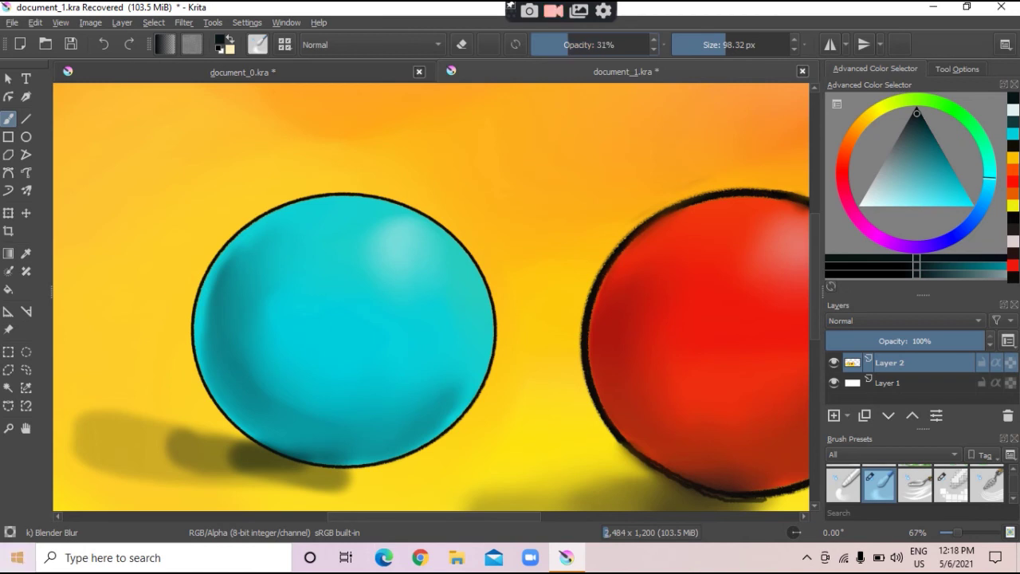
left_click_drag(113, 464, 198, 453)
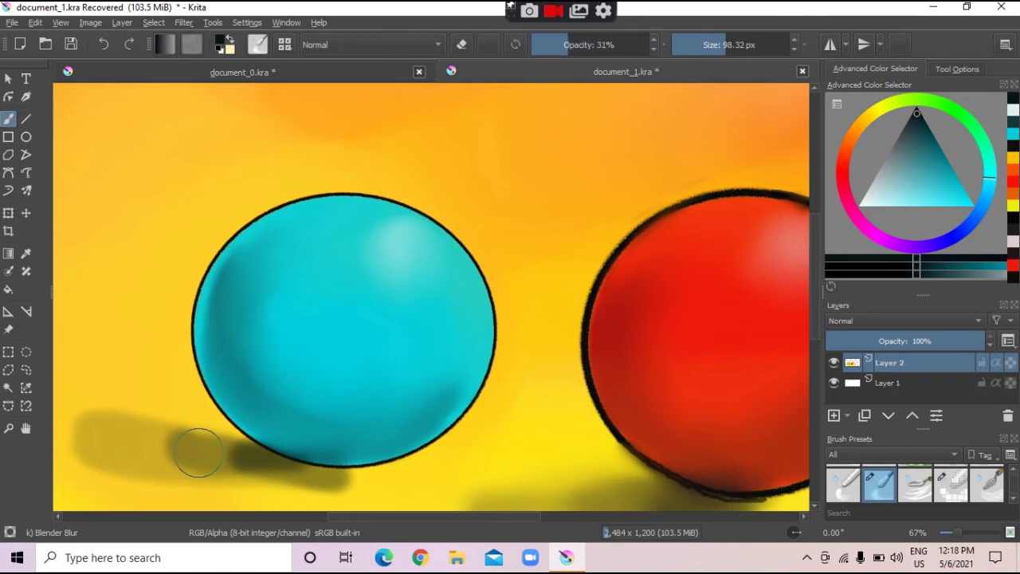
left_click_drag(199, 453, 333, 488)
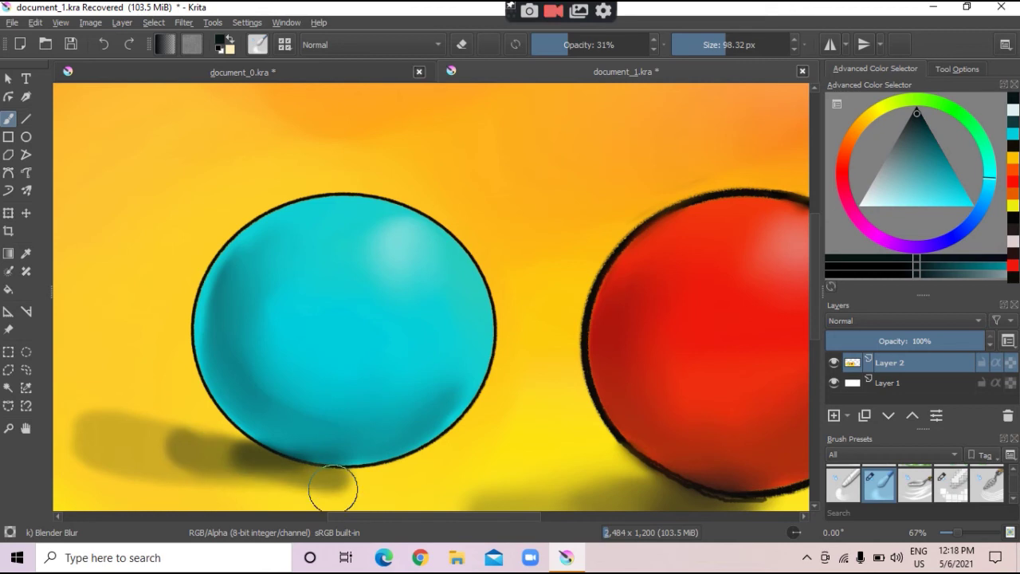
left_click_drag(233, 461, 153, 437)
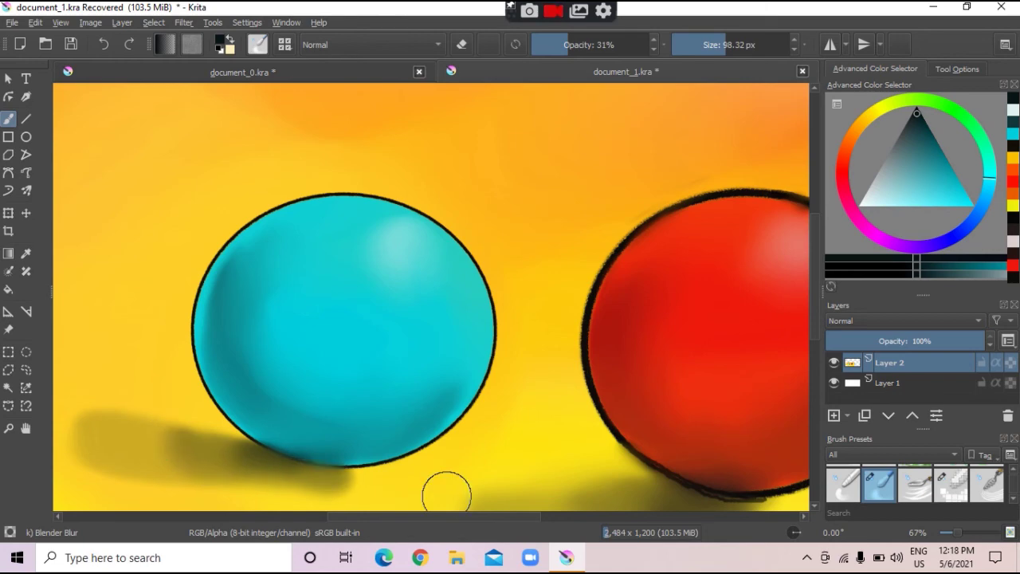
scroll(444, 492, "down", 1)
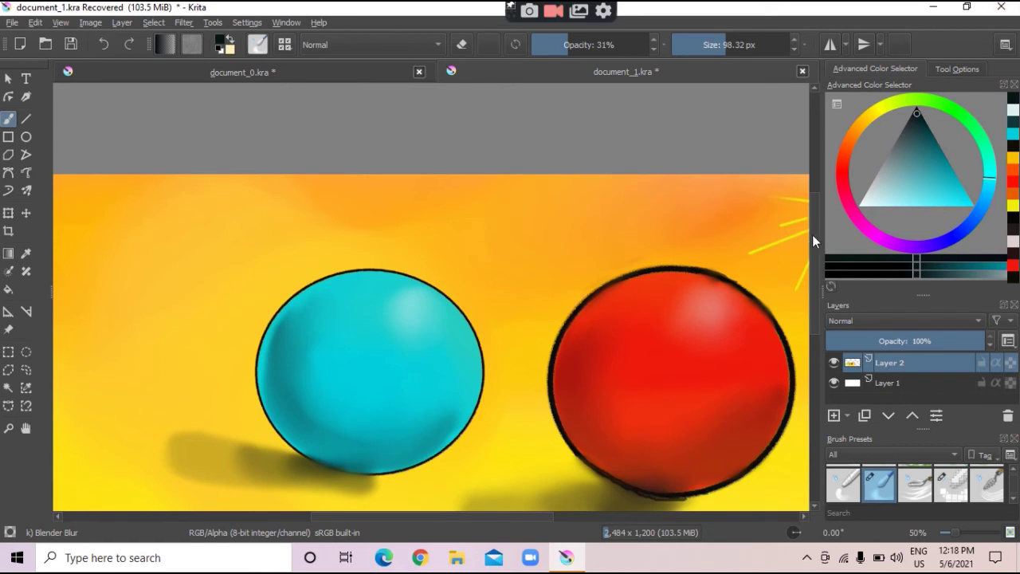
- Pan the canvas and extend the cyan ball's cast shadow further left, then bring up the brush presets
left_click_drag(813, 234, 829, 275)
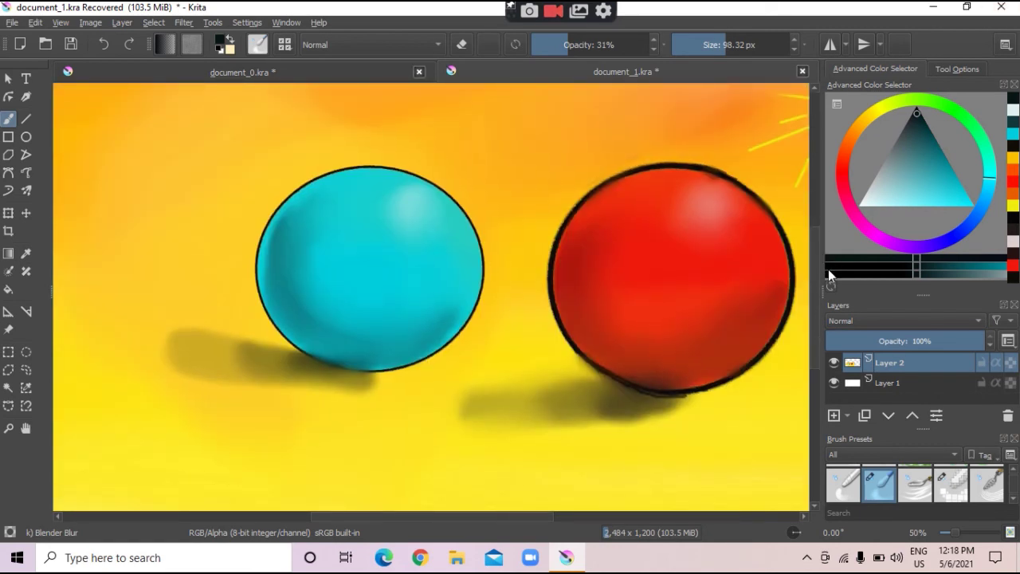
mouse_move(328, 516)
left_mouse_down()
mouse_move(381, 517)
mouse_move(362, 517)
left_mouse_up()
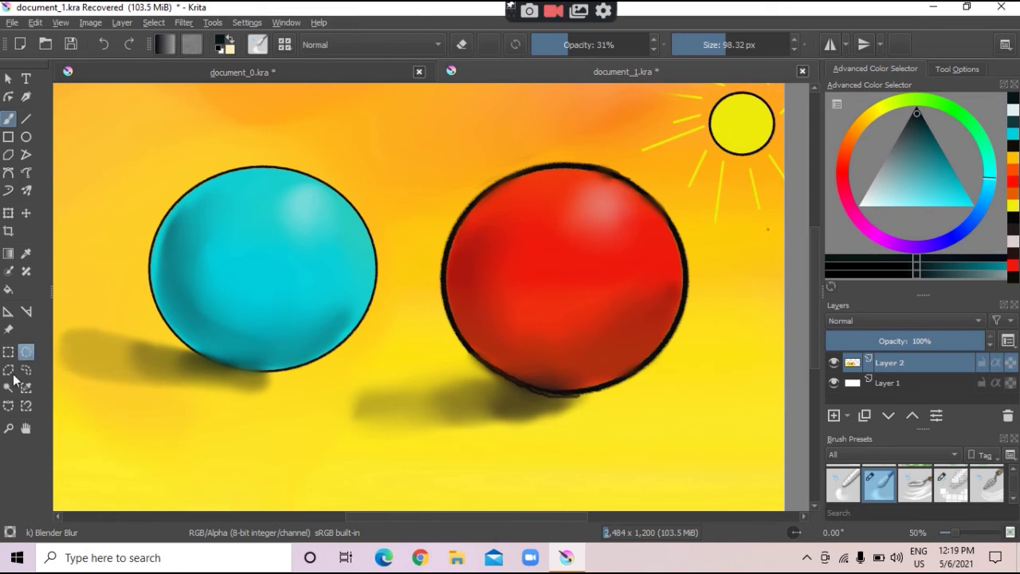
left_click_drag(63, 331, 230, 367)
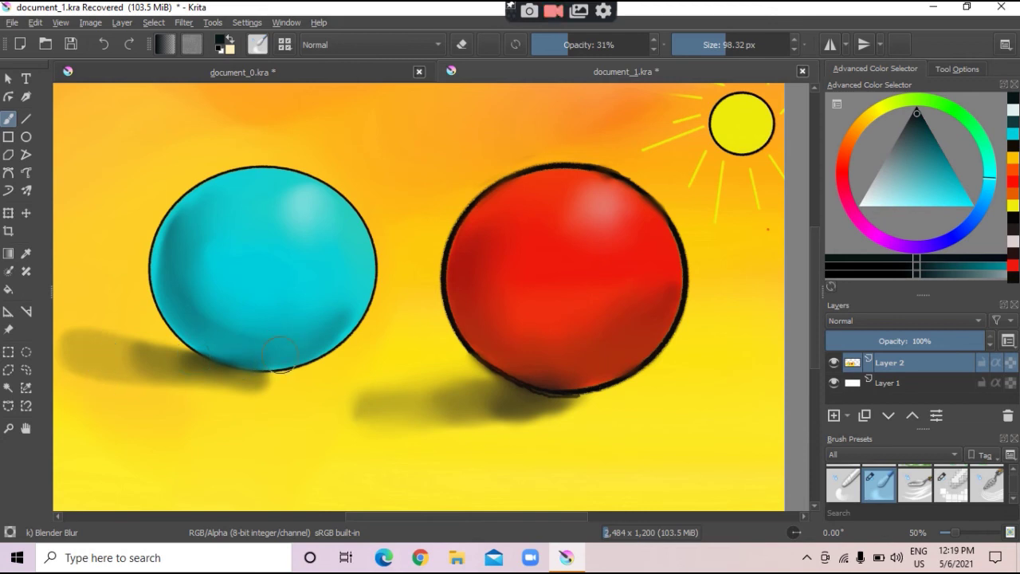
left_click(286, 45)
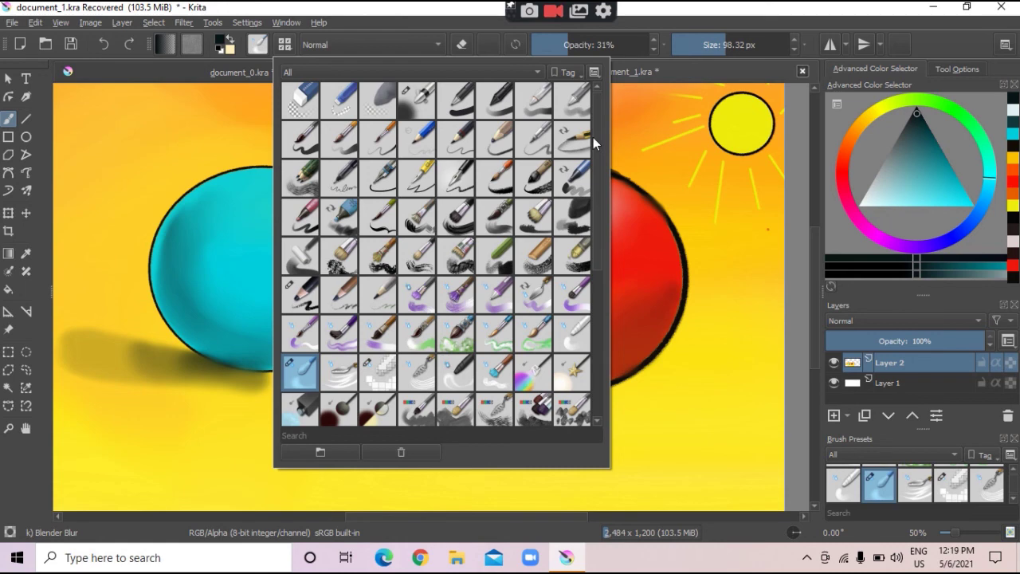
- Choose the Blender Smear brush preset
scroll(590, 214, "down", 5)
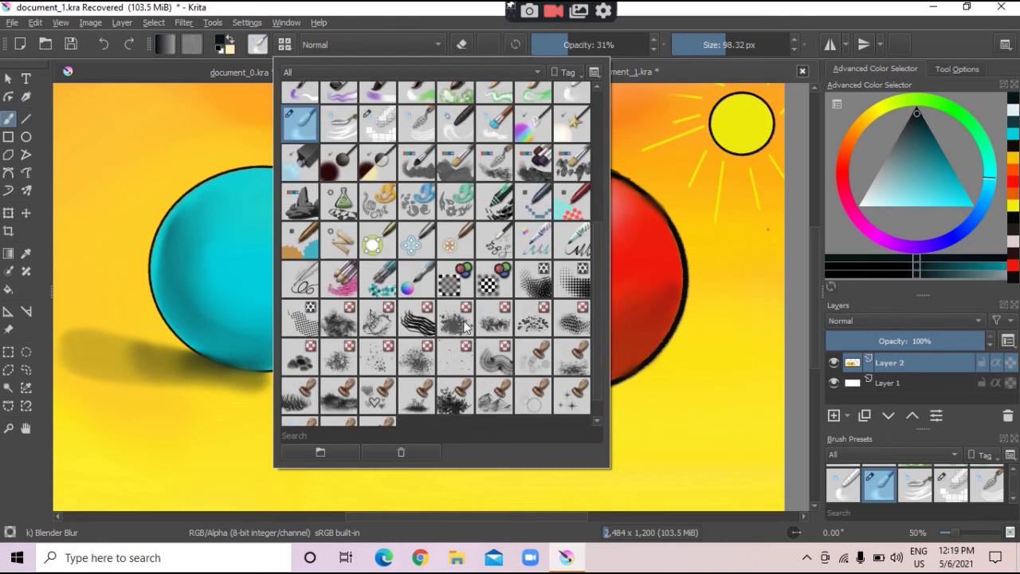
scroll(603, 375, "down", 1)
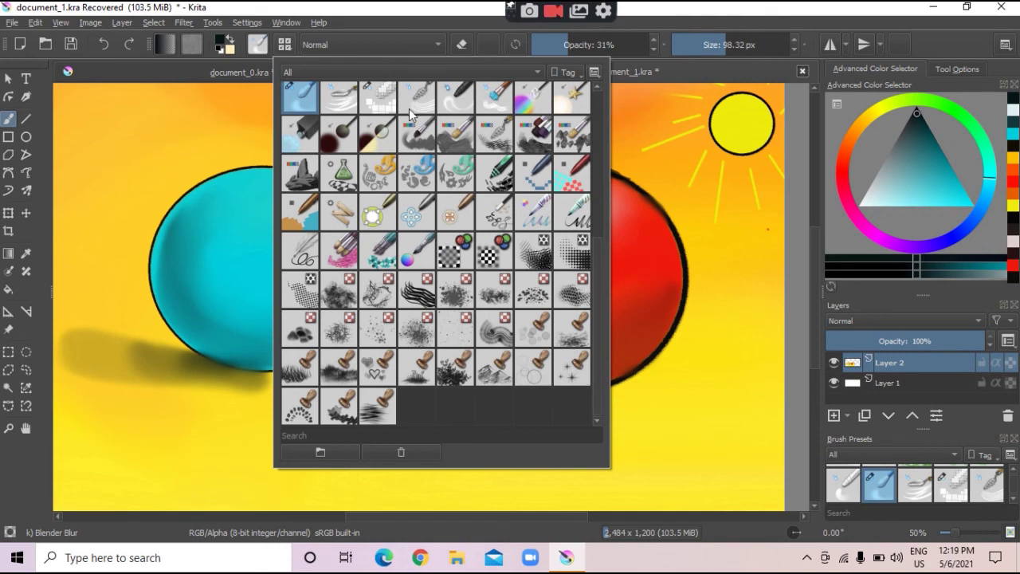
left_click(454, 94)
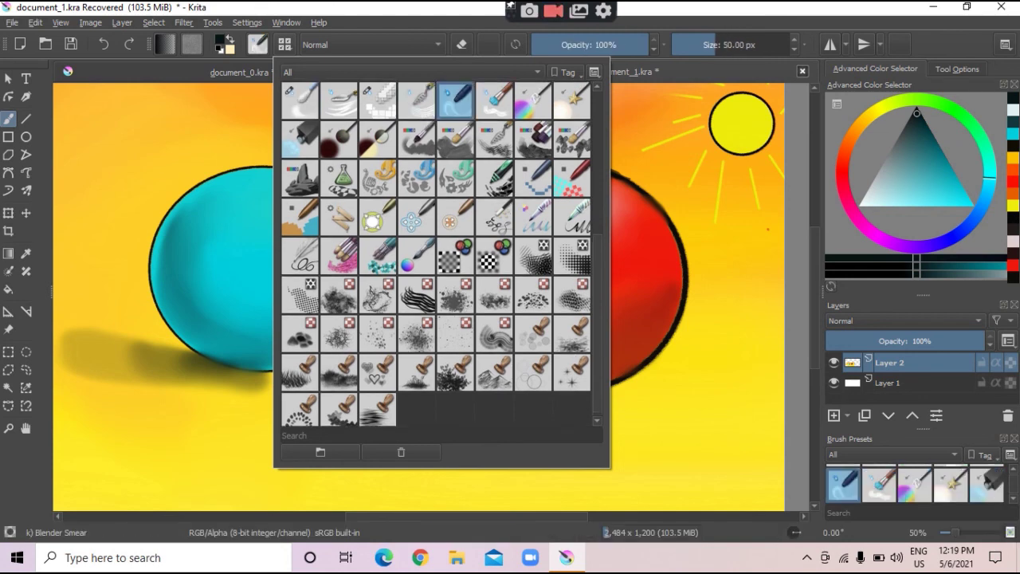
left_click(282, 382)
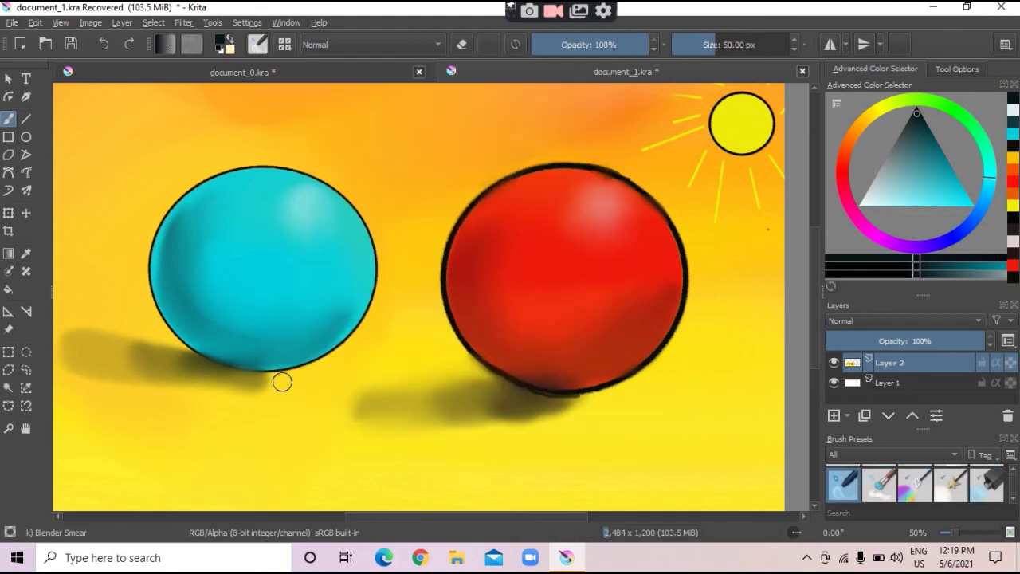
- Smear the cyan ball's cast shadow into soft horizontal streaks
left_click_drag(282, 382, 214, 382)
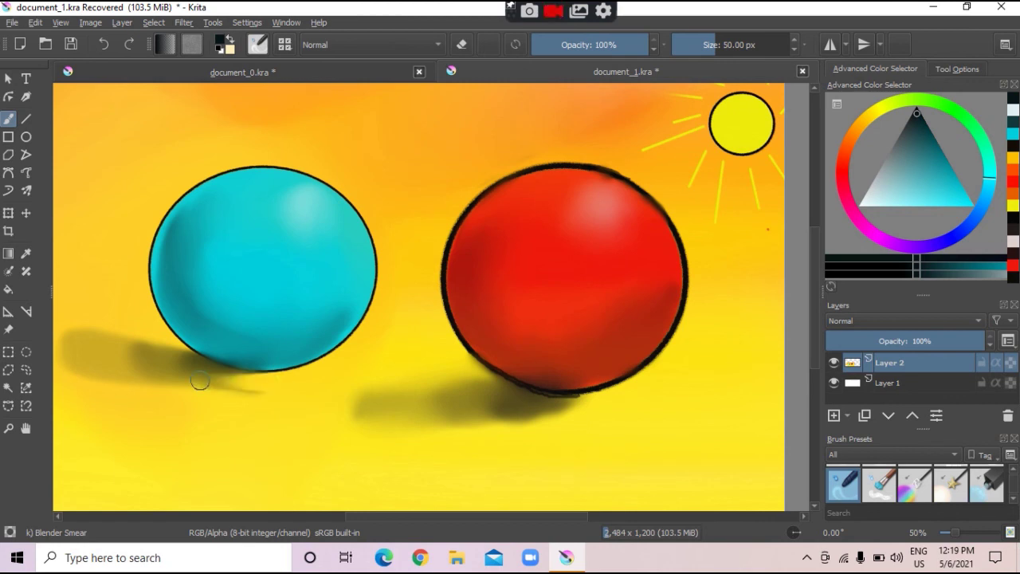
mouse_move(289, 388)
left_mouse_down()
mouse_move(187, 386)
mouse_move(294, 382)
mouse_move(223, 385)
left_mouse_up()
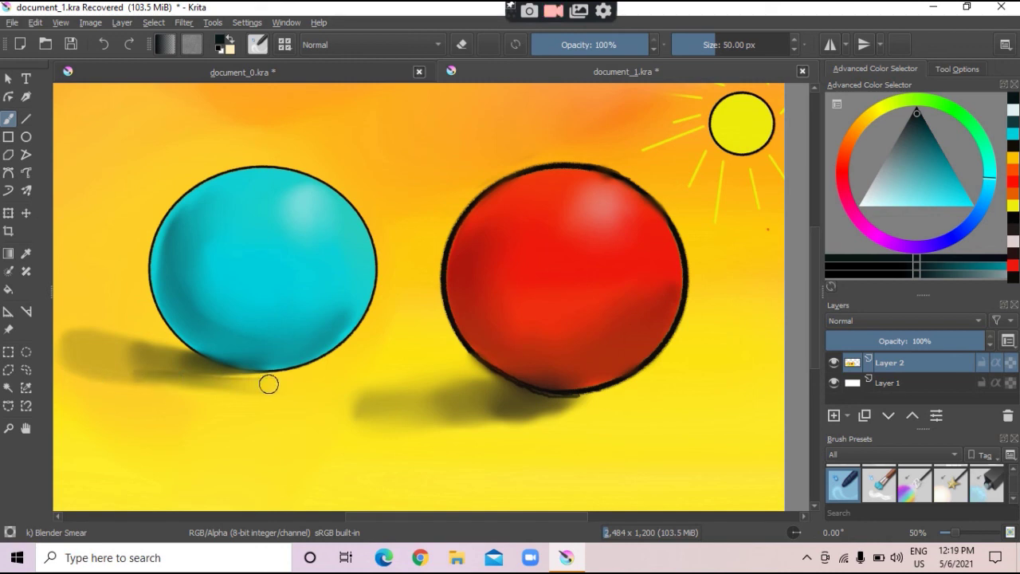
mouse_move(269, 381)
left_mouse_down()
mouse_move(150, 393)
mouse_move(228, 389)
left_mouse_up()
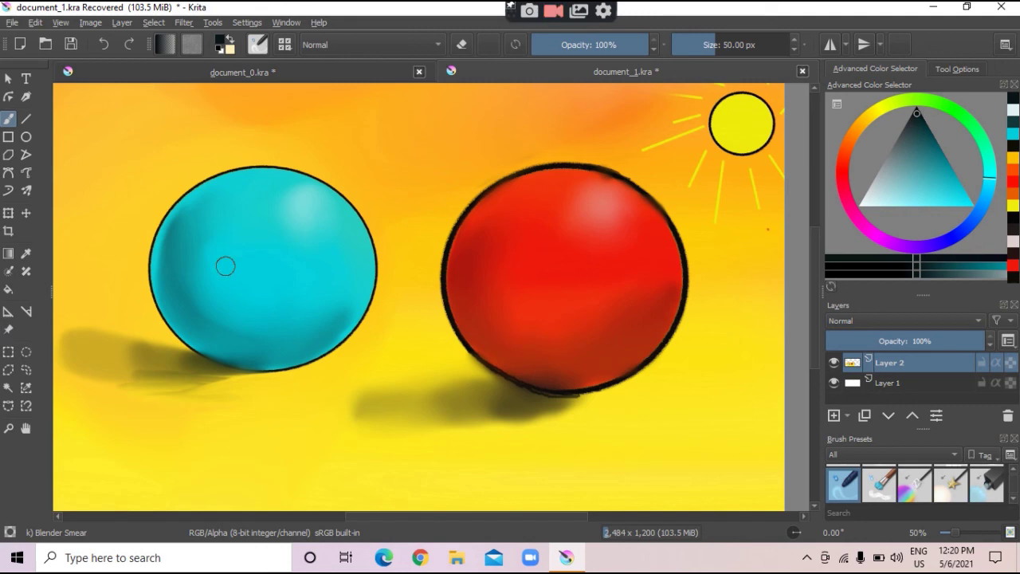
- Switch back to the Blender Blur brush preset
left_click(284, 44)
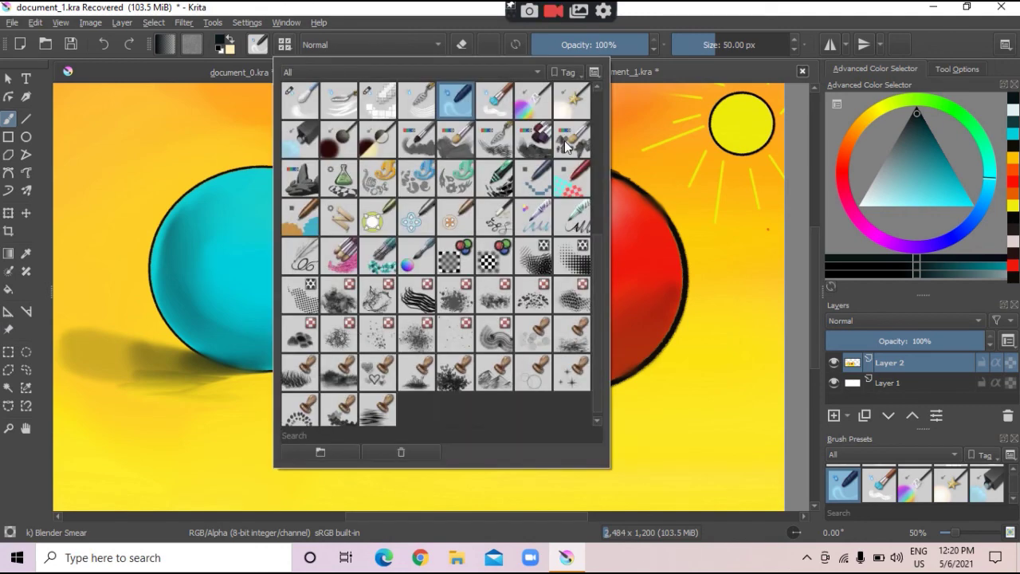
left_click(299, 100)
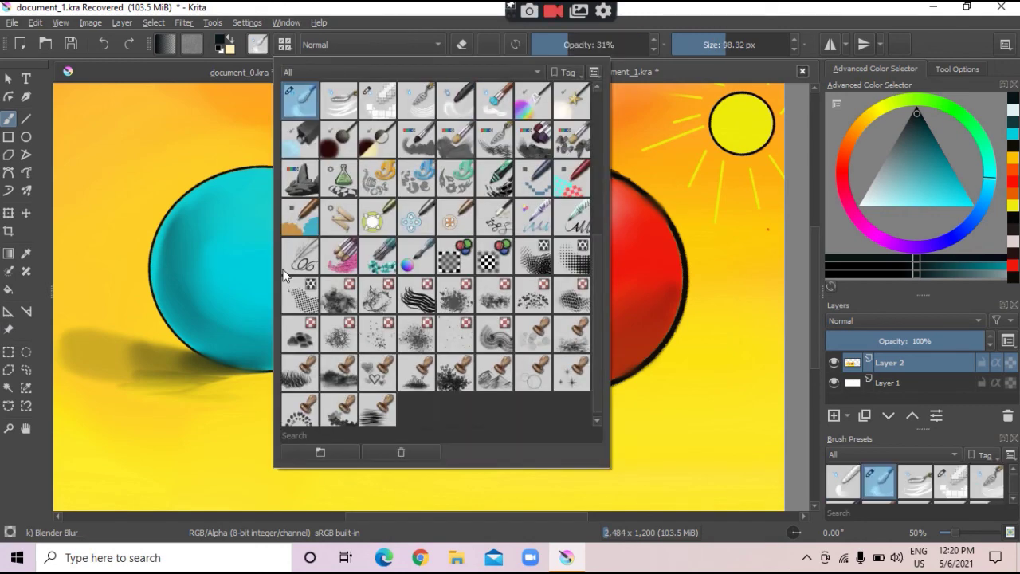
left_click(213, 398)
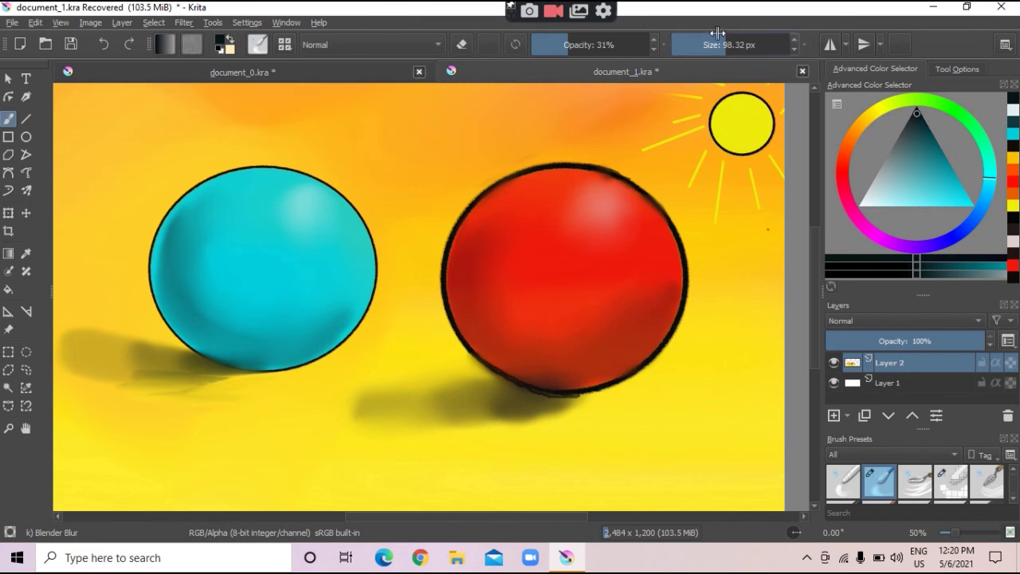
- Zoom to 200% and blur the shadow streaks with a 111 px brush
left_click_drag(719, 32, 698, 33)
scroll(111, 373, "up", 2)
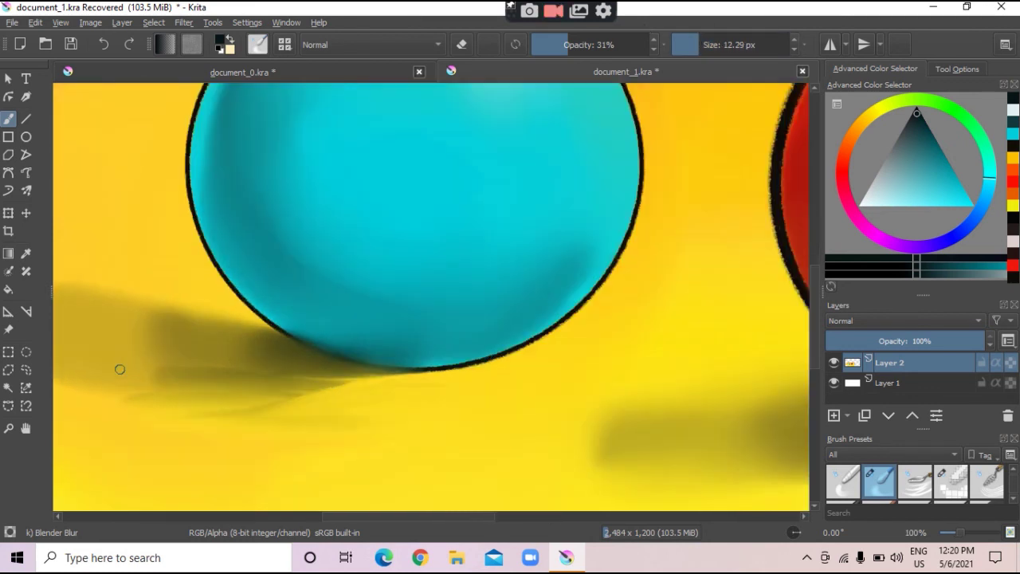
scroll(119, 369, "up", 1)
scroll(125, 365, "up", 1)
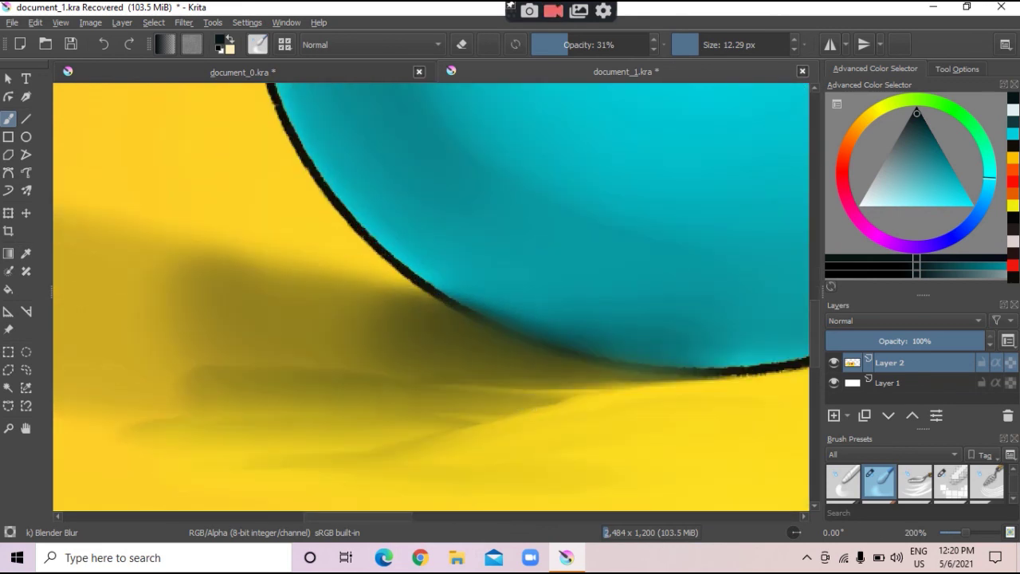
left_click_drag(696, 45, 729, 44)
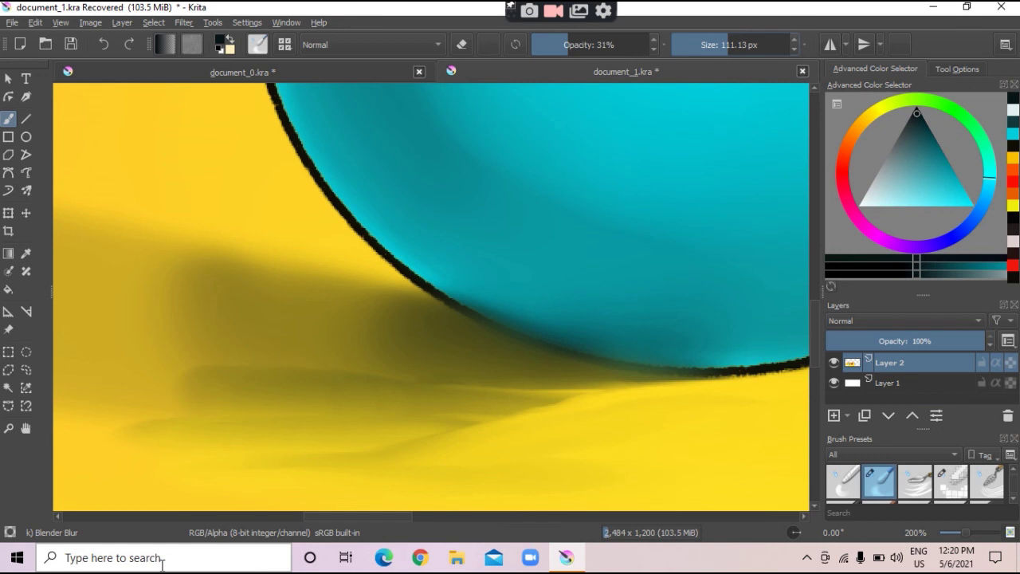
left_click_drag(319, 398, 307, 478)
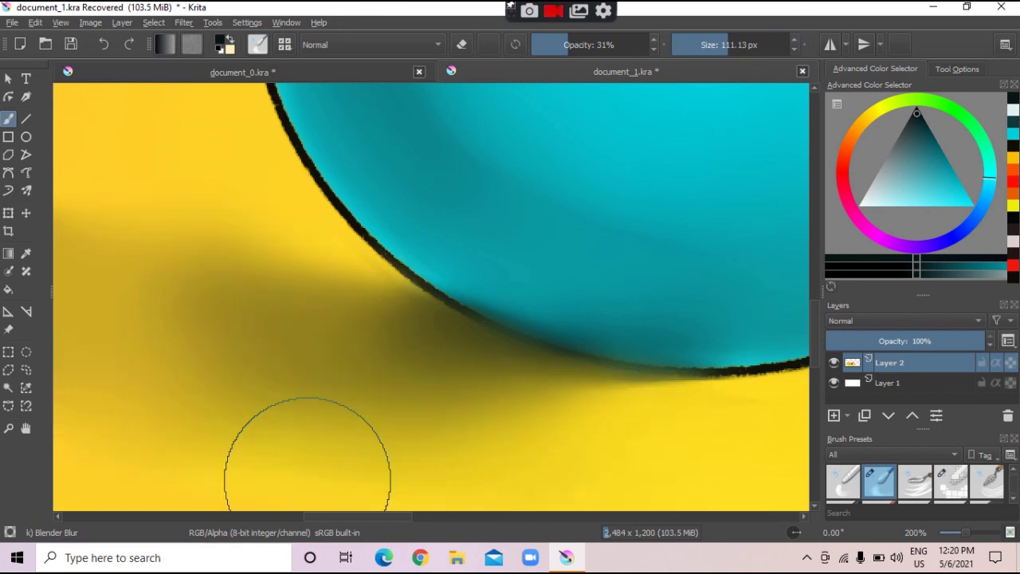